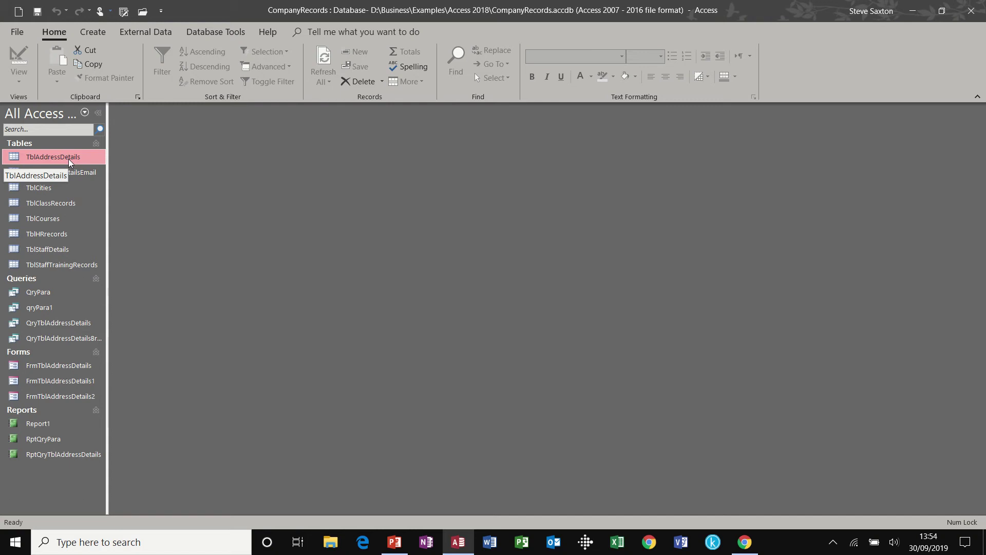
# Open the TblAddressDetails table to review its DateChecked values, and close it again.
pyautogui.doubleClick(69, 159)
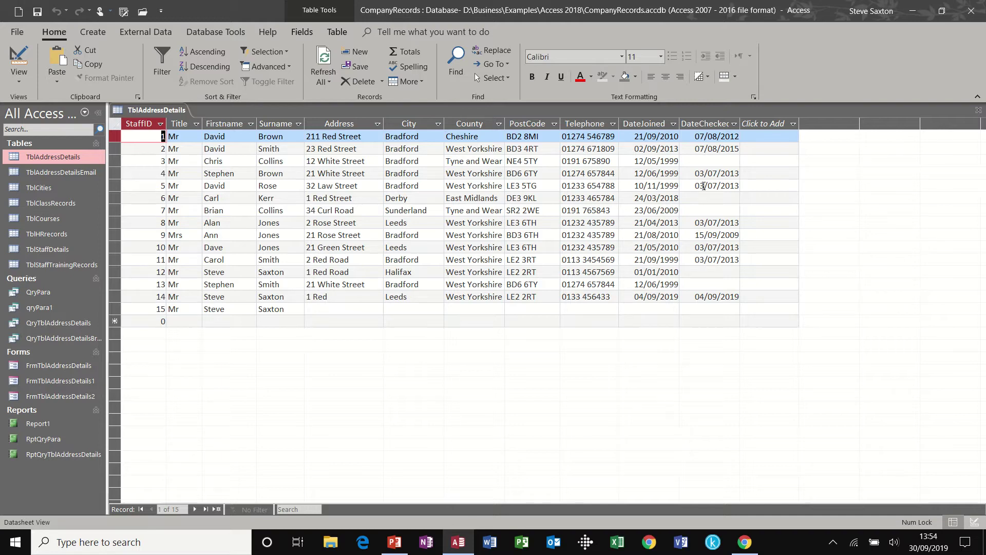
pyautogui.click(979, 112)
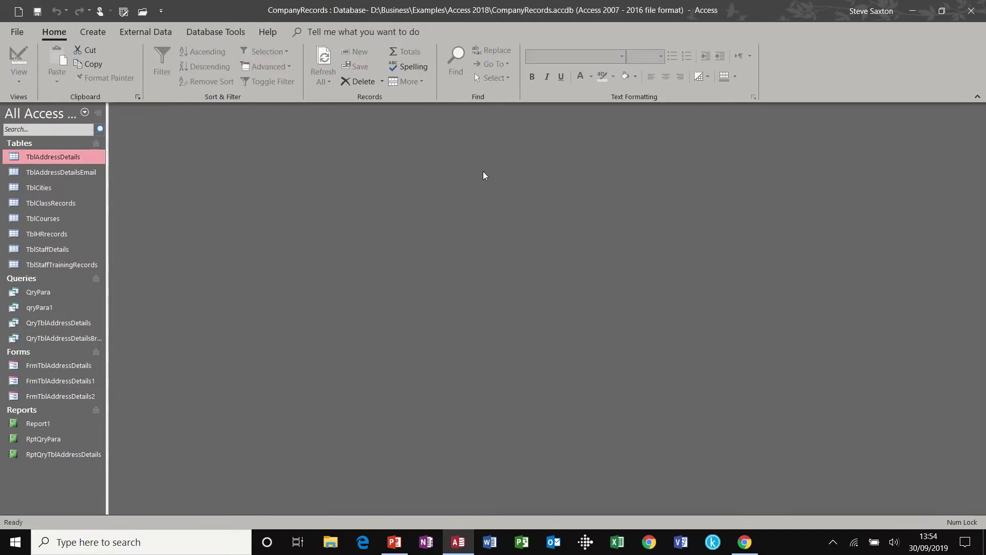
# Create a new query in design view based on the TblAddressDetails table.
pyautogui.click(94, 34)
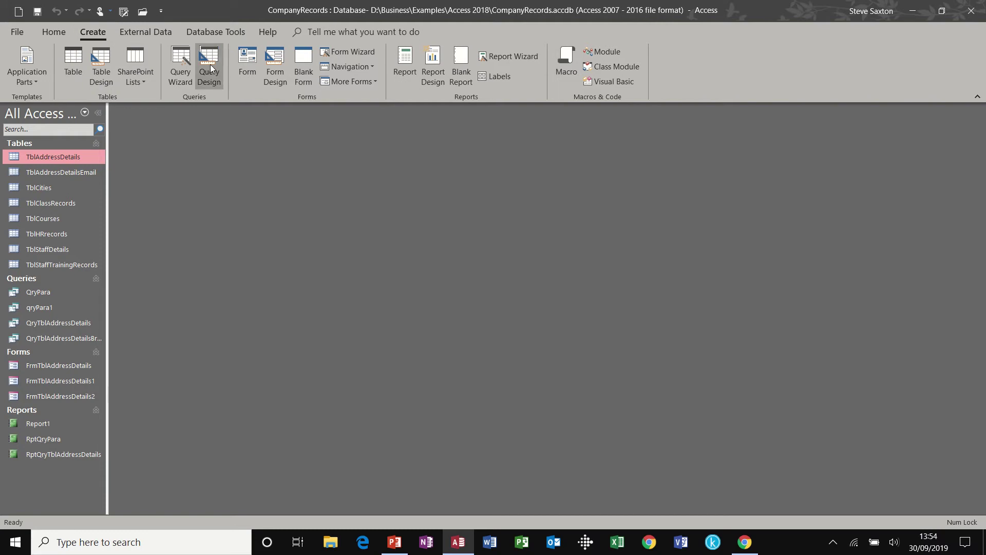
pyautogui.click(211, 63)
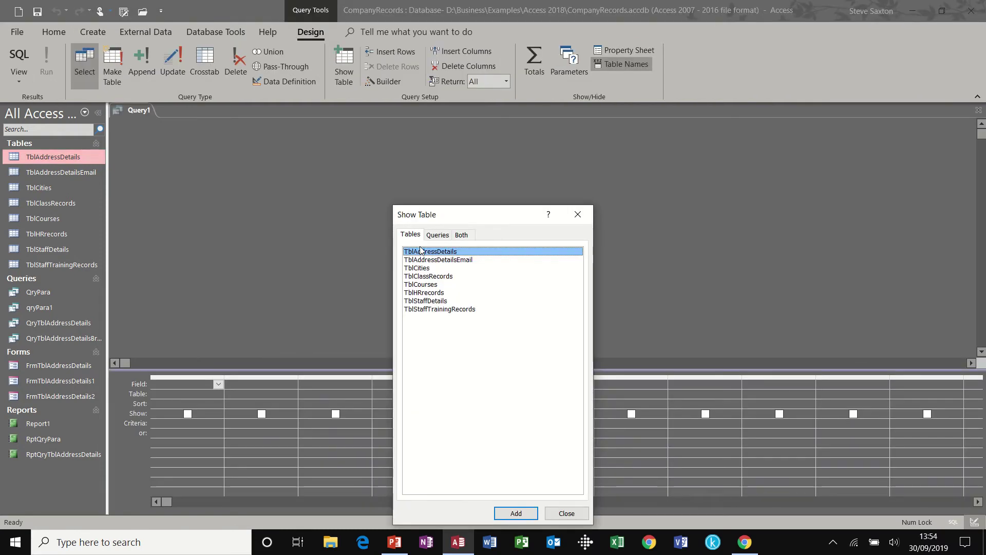
pyautogui.doubleClick(422, 251)
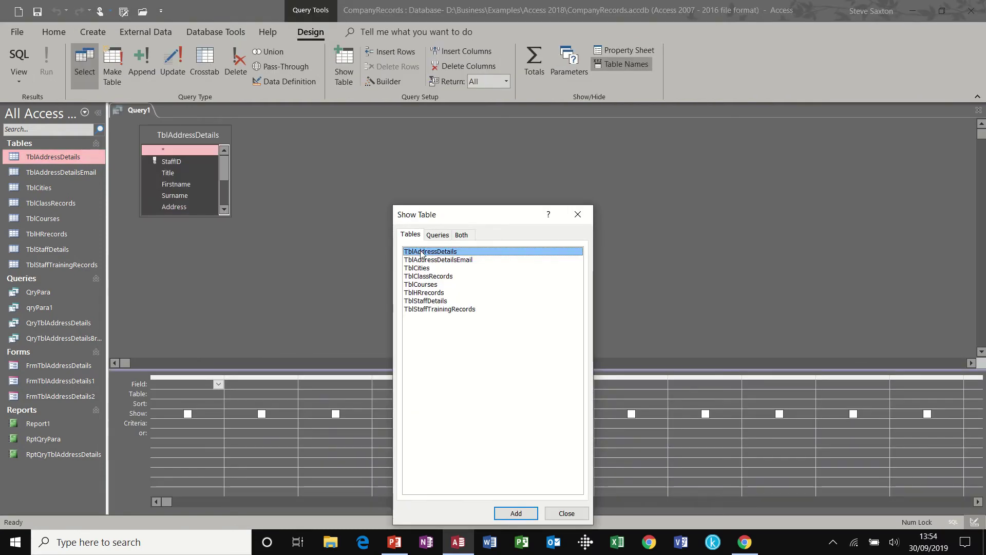
pyautogui.click(565, 513)
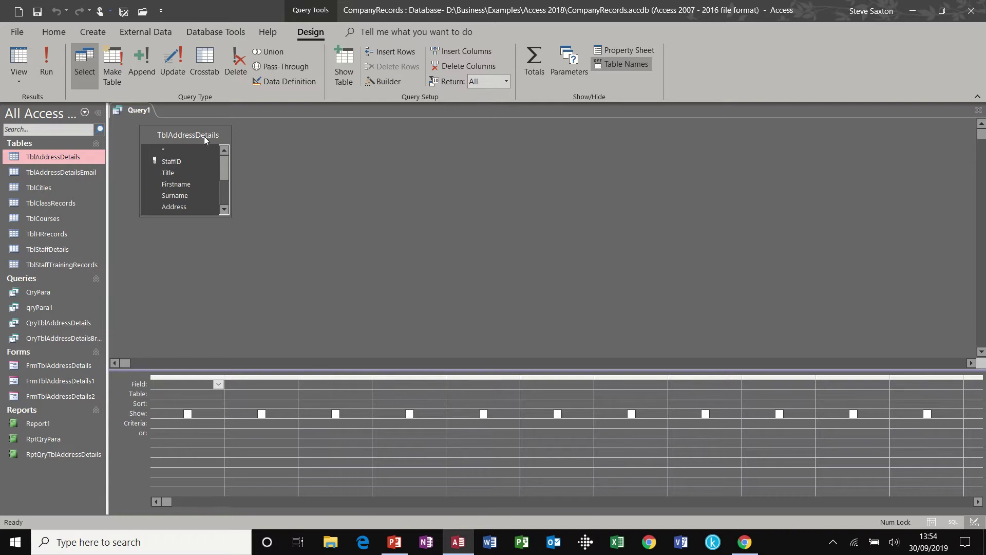
# Add the DateChecked and City fields from TblAddressDetails to the query grid.
pyautogui.moveTo(225, 166); pyautogui.dragTo(226, 190)
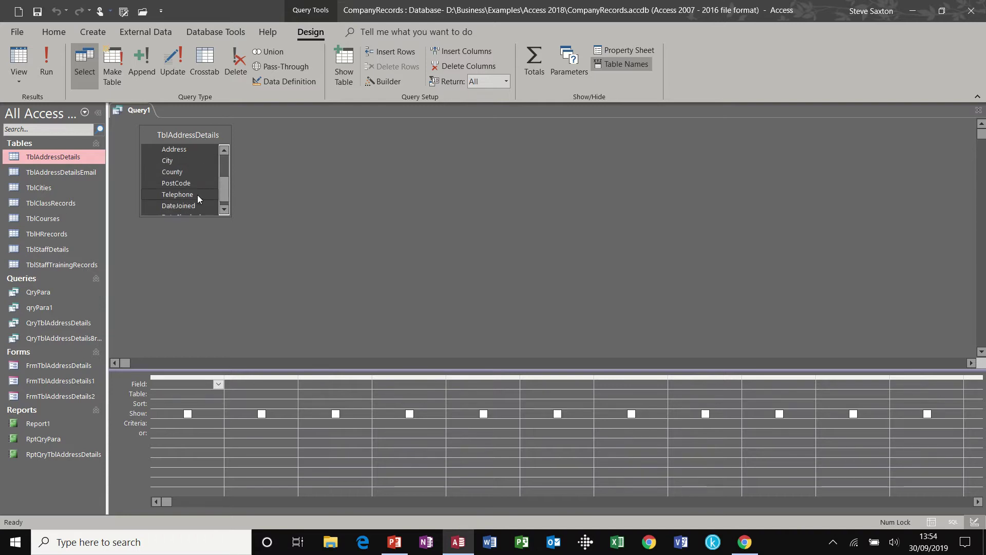
pyautogui.scroll(-1, 223, 187)
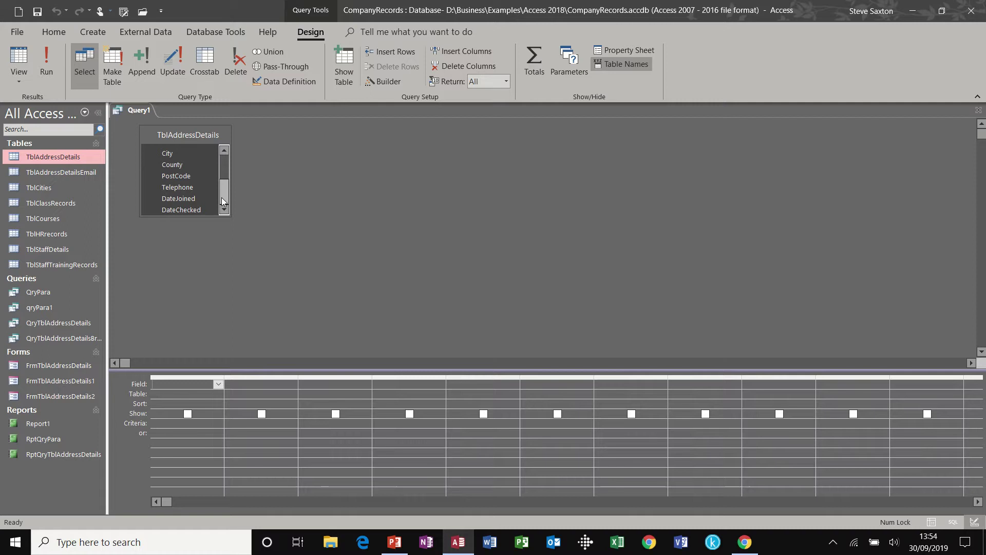
pyautogui.doubleClick(195, 210)
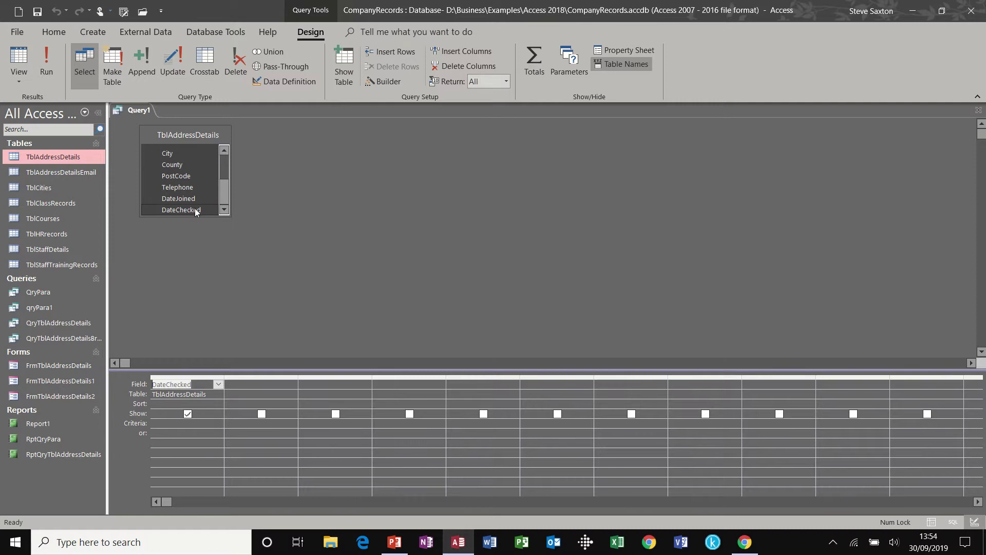
pyautogui.doubleClick(175, 153)
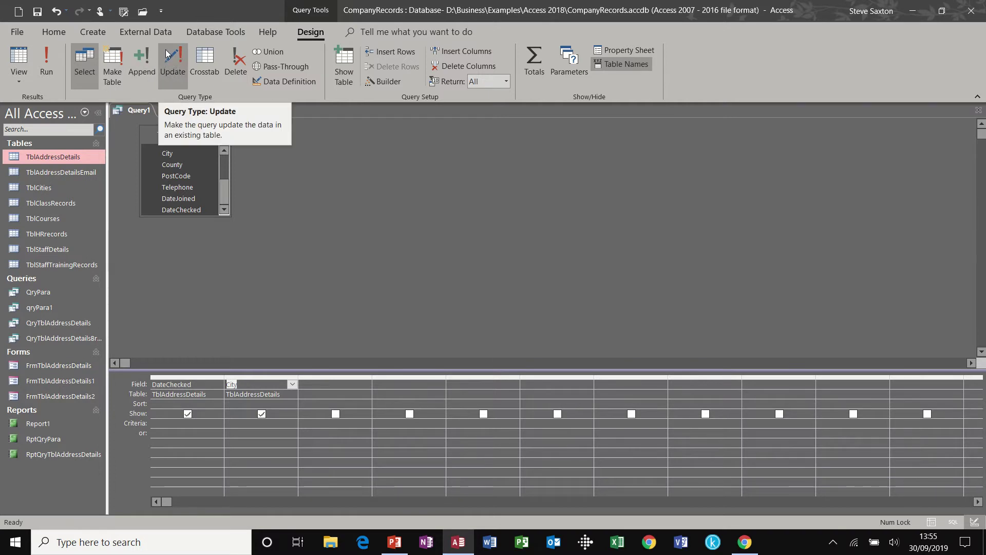
# Convert the query to an update query and set DateChecked to update to the parameter [Enter the date].
pyautogui.click(174, 63)
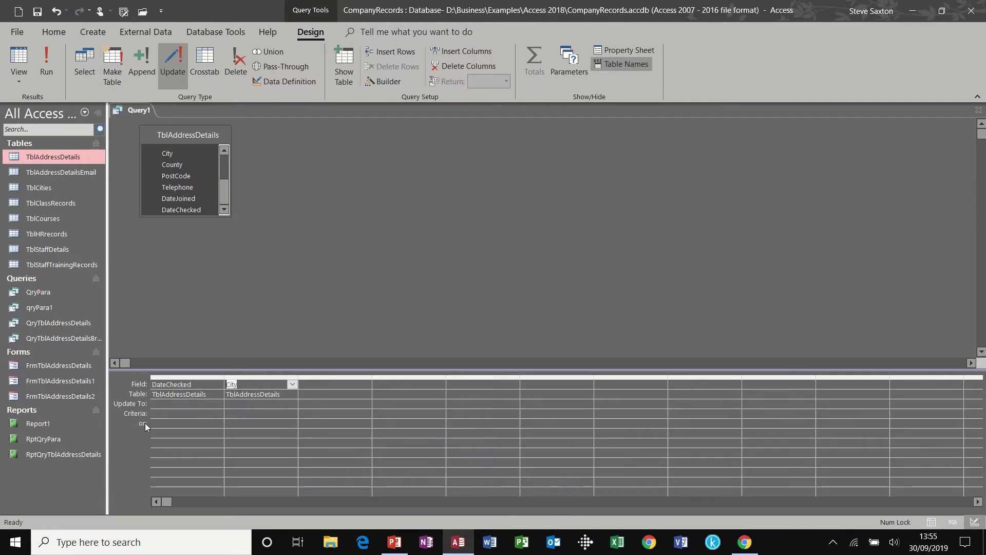
pyautogui.click(167, 405)
pyautogui.click(258, 413)
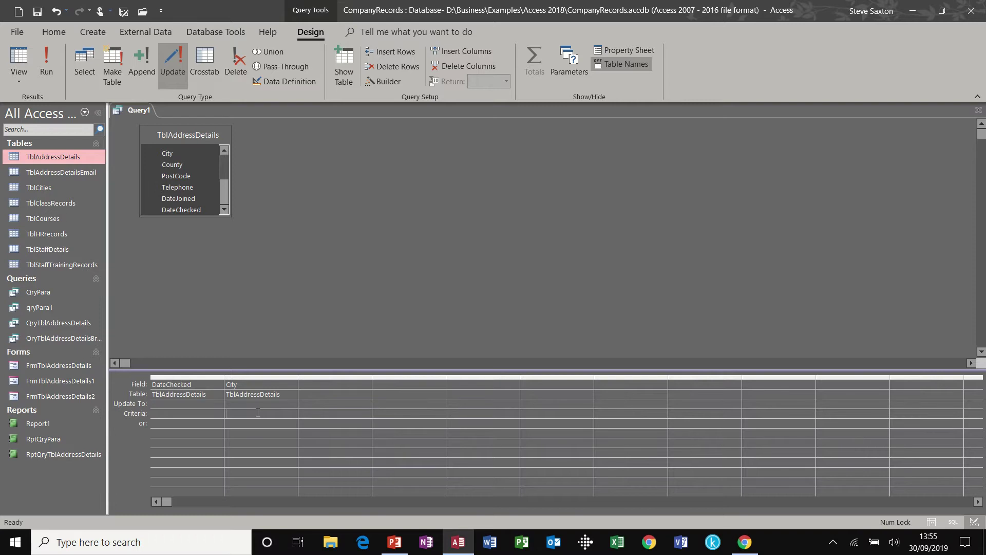
pyautogui.click(164, 405)
pyautogui.write('[Enter the date')
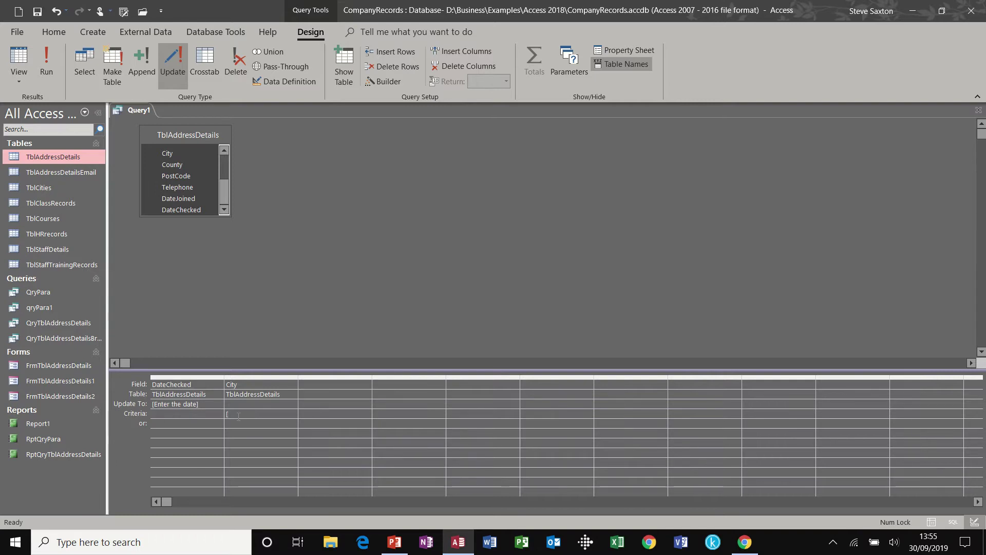
# Set the City criteria to the parameter [Enter the city].
pyautogui.click(238, 416)
pyautogui.write('[Enter th')
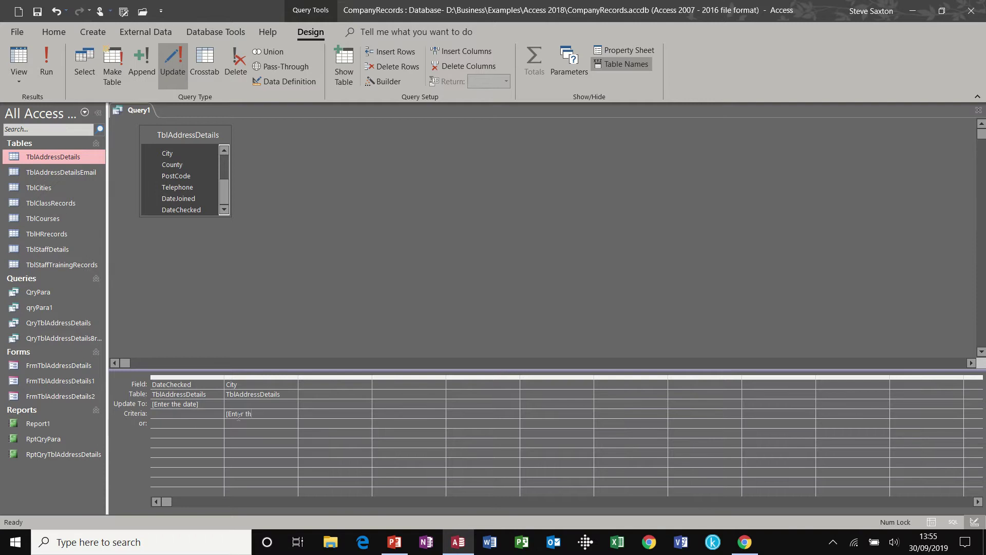
pyautogui.write('e city]')
# Run the update query with the date 30/09/2019 and the city Bradford, and accept the update.
pyautogui.click(50, 57)
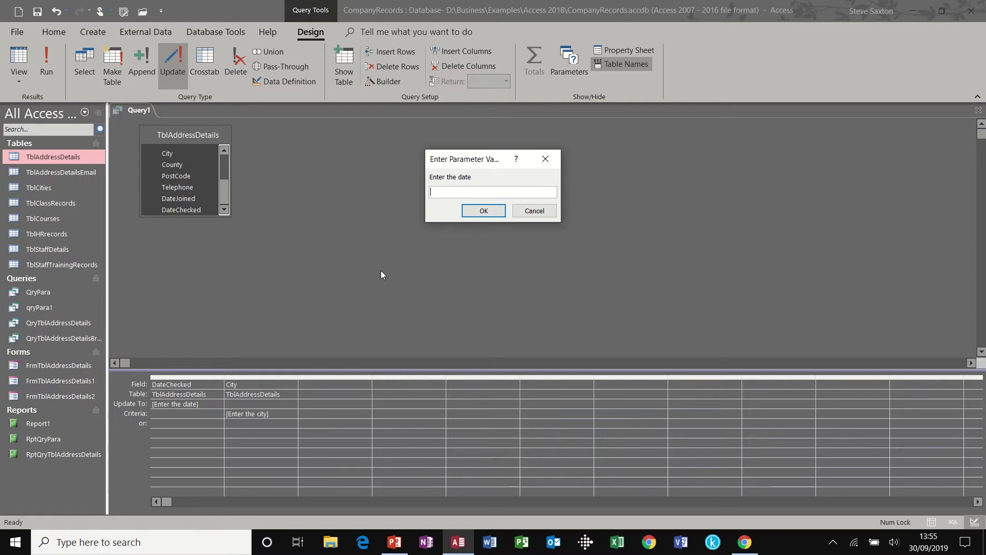
pyautogui.write('30/09/2019')
pyautogui.press('Return')
pyautogui.write('Bradford')
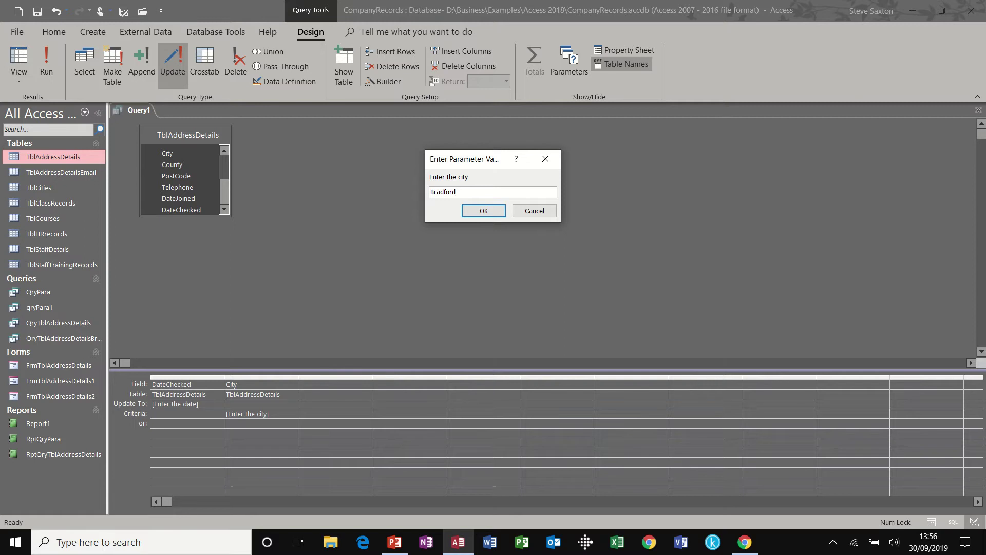
pyautogui.click(484, 212)
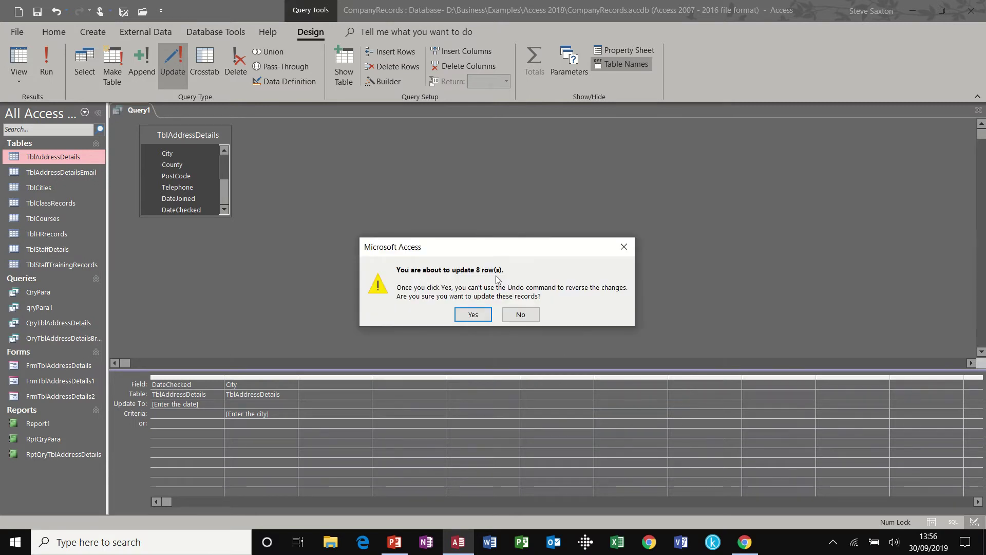
pyautogui.click(474, 315)
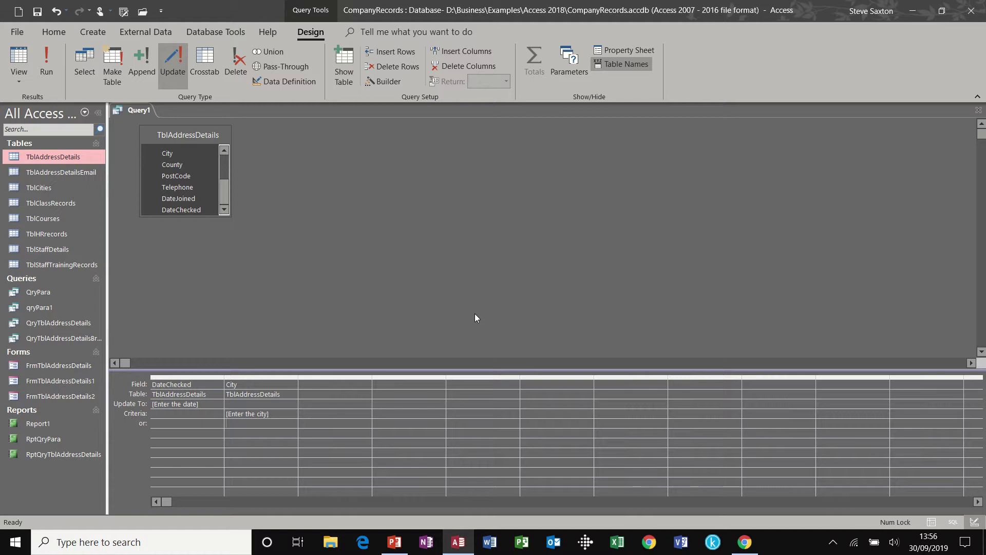
# Open TblAddressDetails to check the DateChecked values of the Bradford records, and close the table.
pyautogui.doubleClick(66, 158)
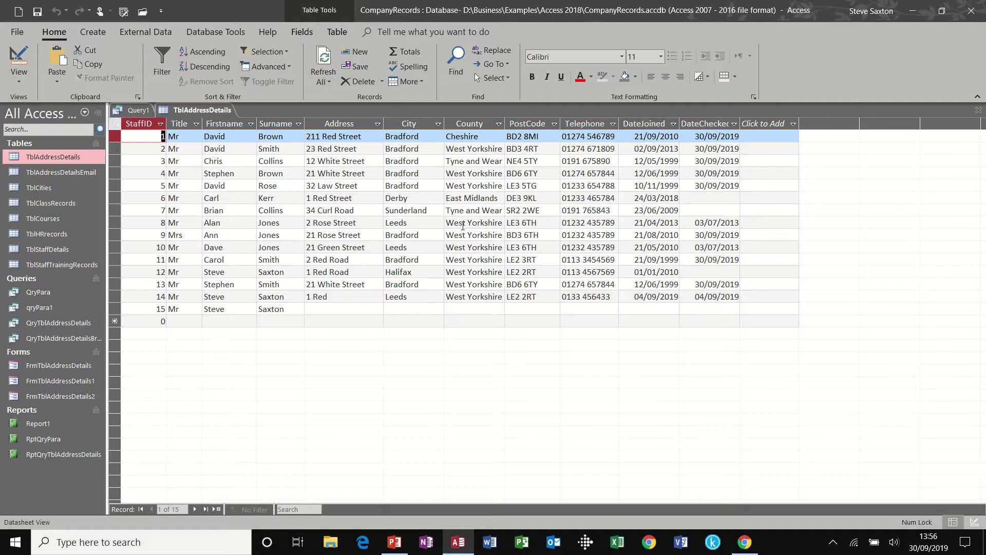
pyautogui.click(979, 111)
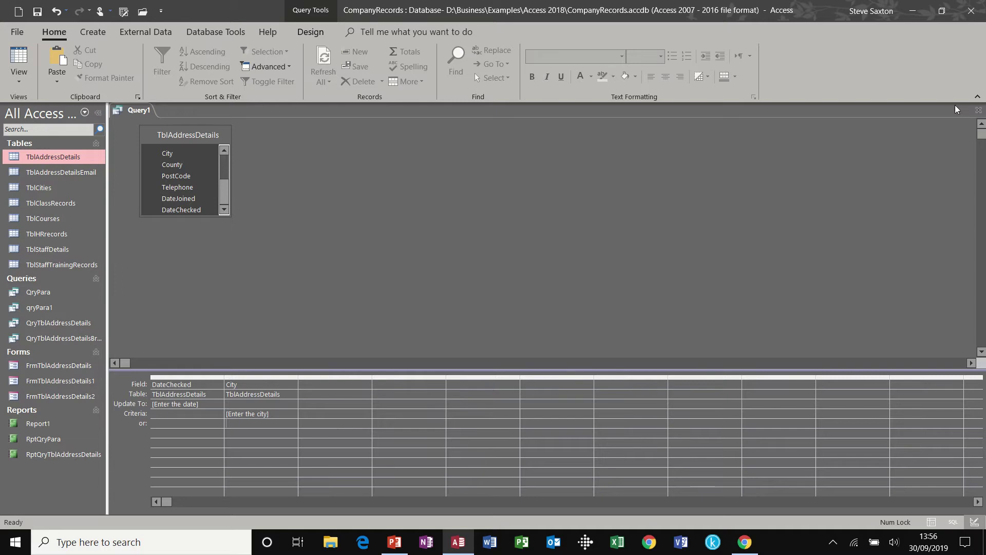
# Close the update query and save it as QryUpDate.
pyautogui.click(978, 110)
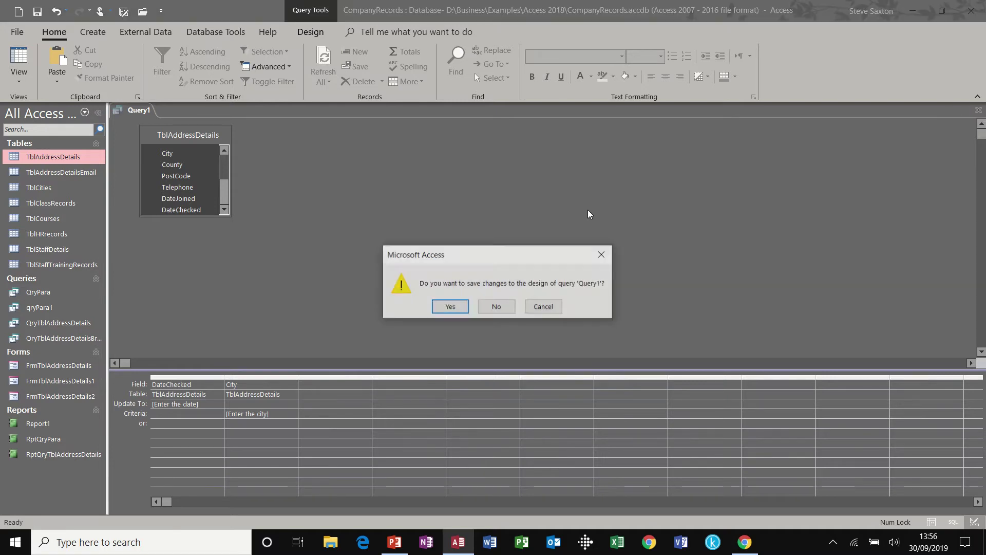
pyautogui.click(456, 310)
pyautogui.write('Q')
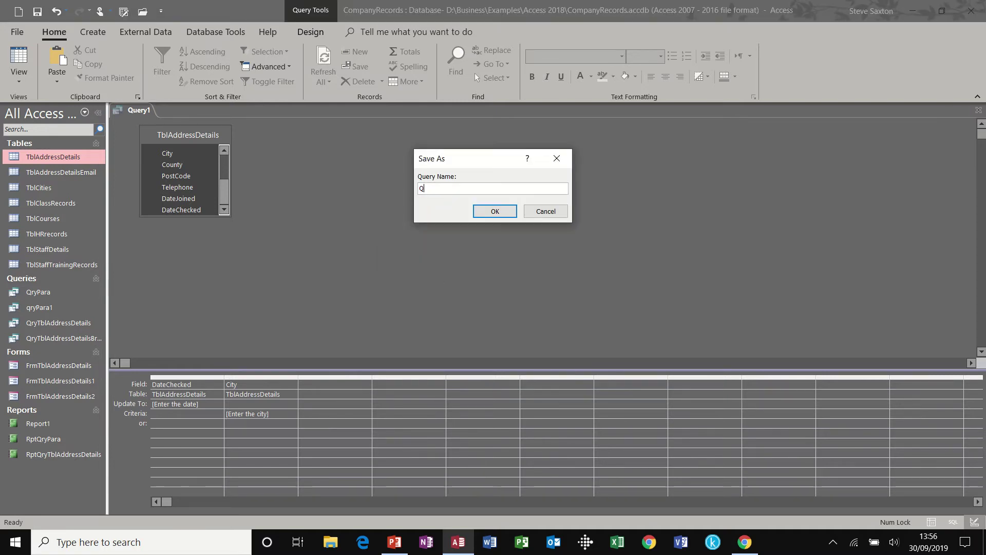
pyautogui.write('ryUp')
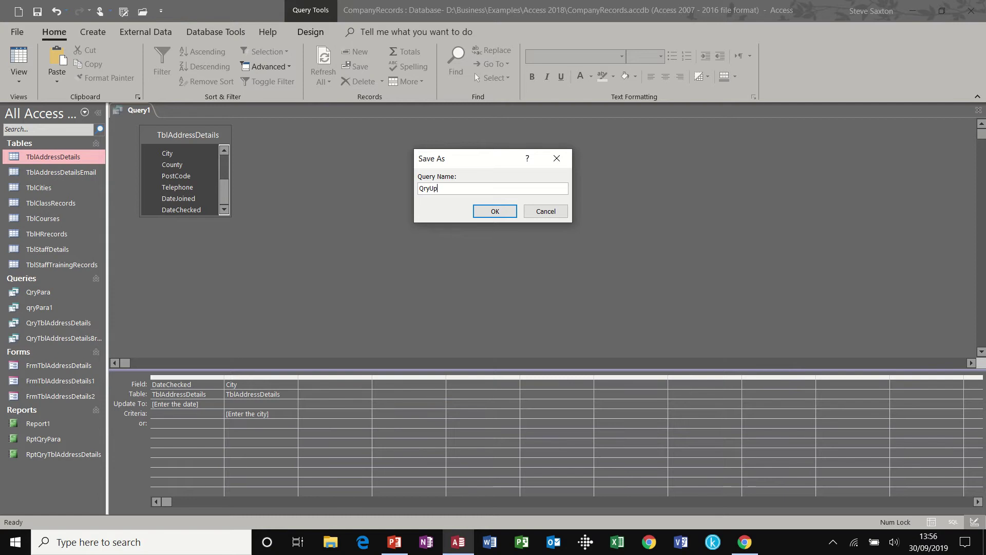
pyautogui.write('Date')
pyautogui.click(485, 211)
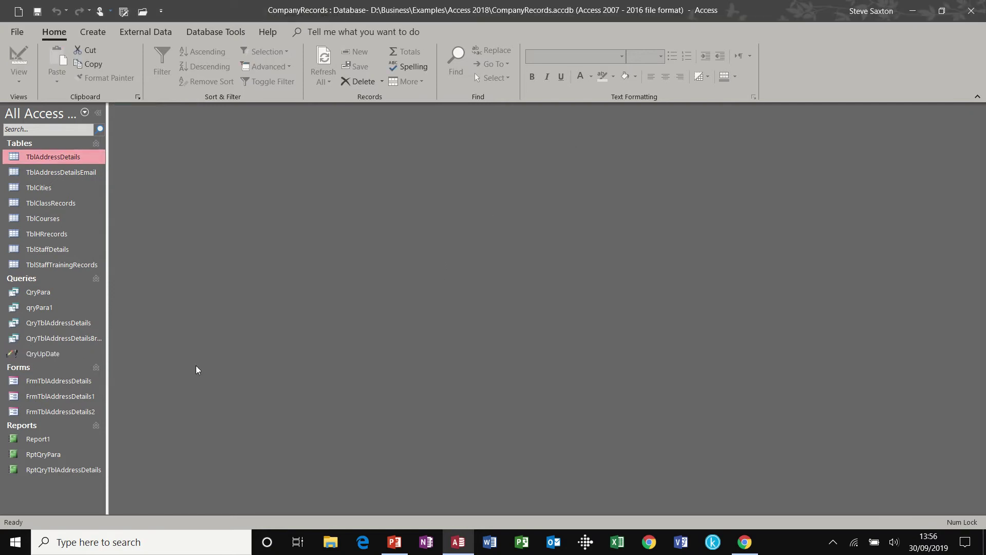
# Run the saved QryUpDate query with the date 25/12/2020 and the city Leeds, and accept the update.
pyautogui.doubleClick(49, 353)
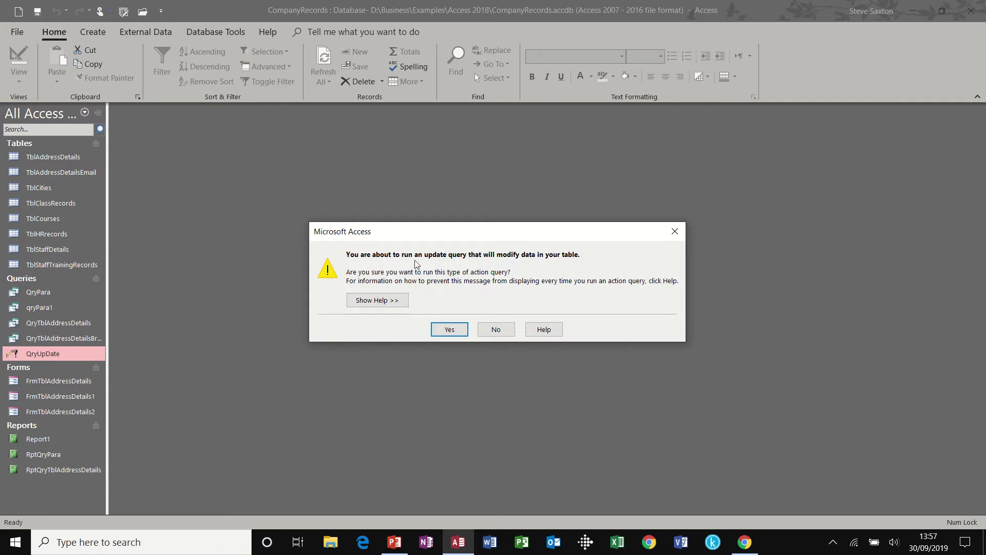
pyautogui.click(455, 332)
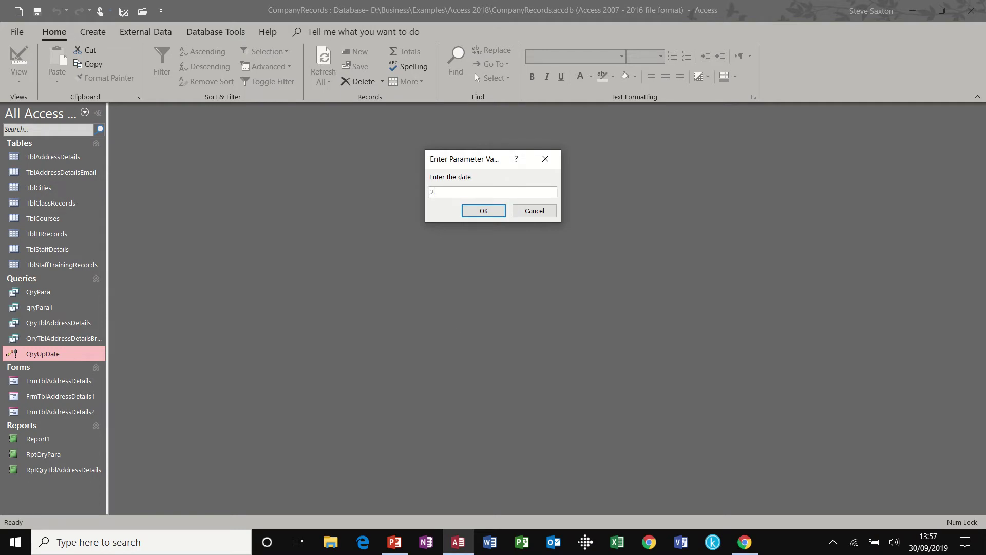
pyautogui.write('25/12/2020')
pyautogui.click(483, 213)
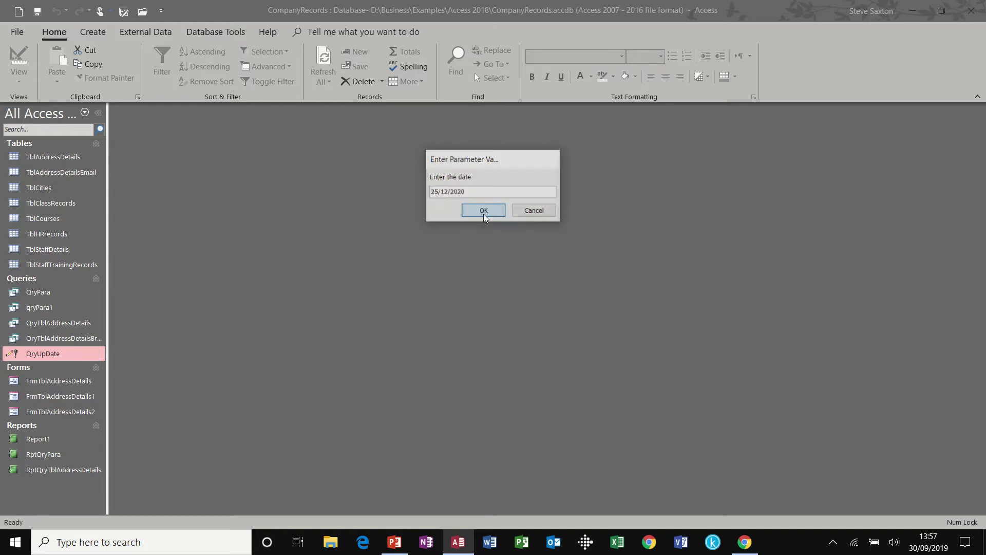
pyautogui.write('Leeds')
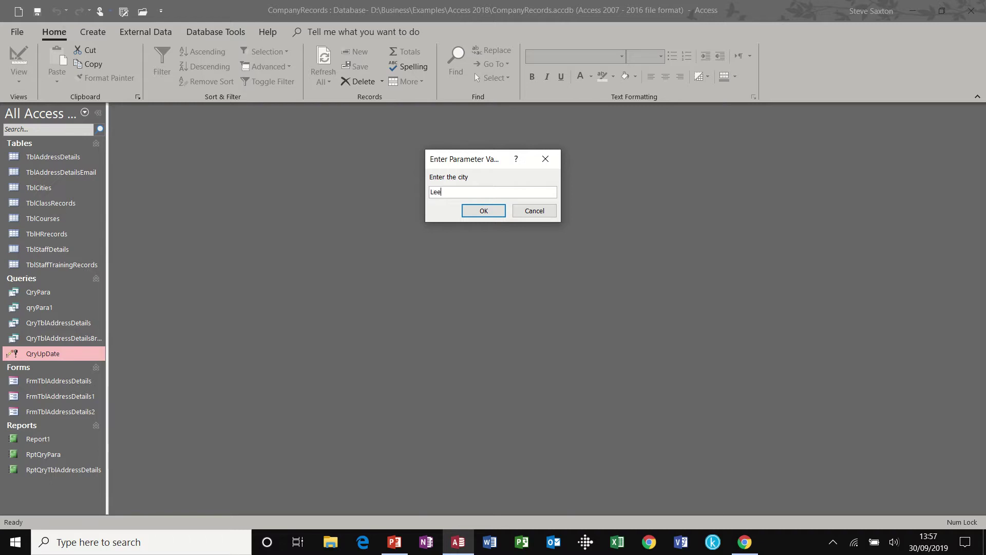
pyautogui.click(476, 214)
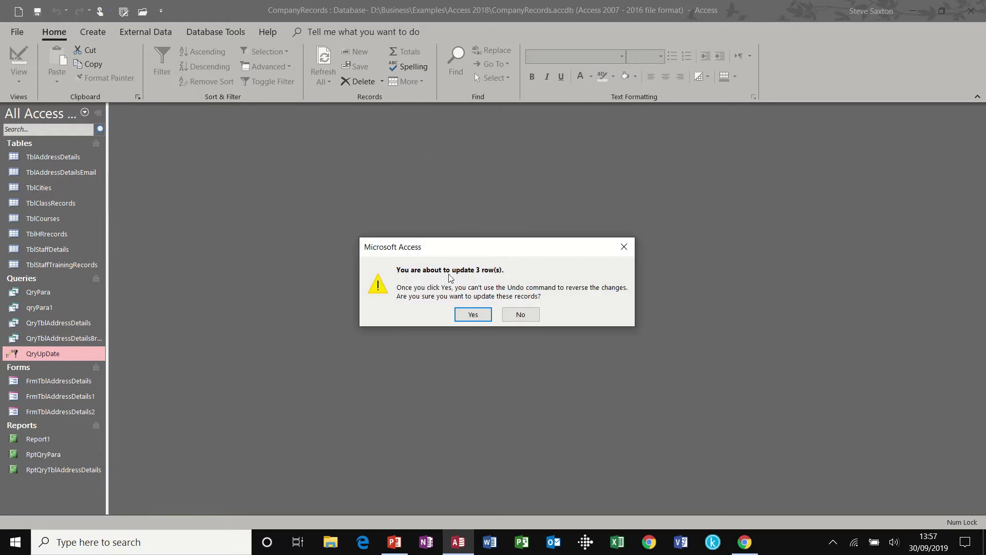
pyautogui.click(476, 316)
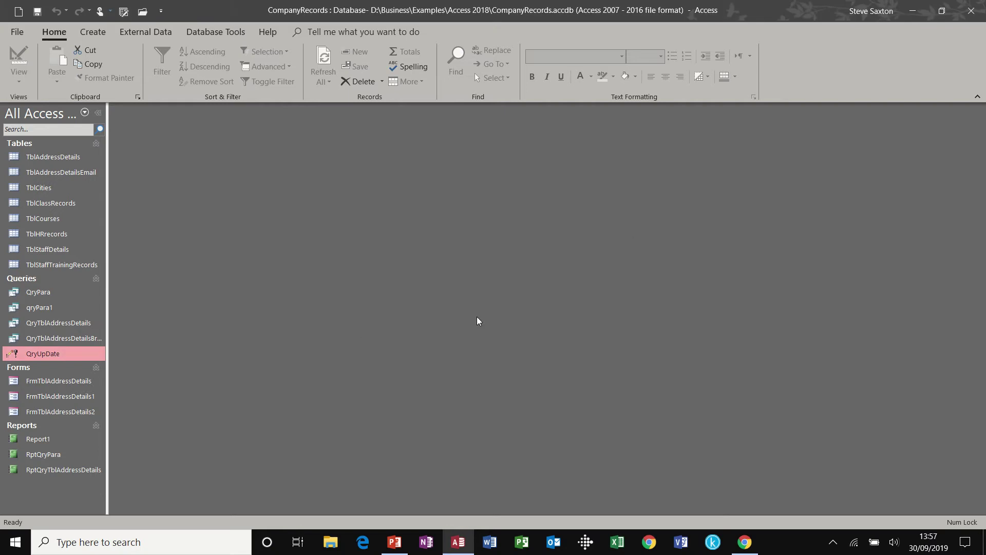
# Open TblAddressDetails to check the DateChecked values of the Leeds records, and close the table.
pyautogui.doubleClick(63, 163)
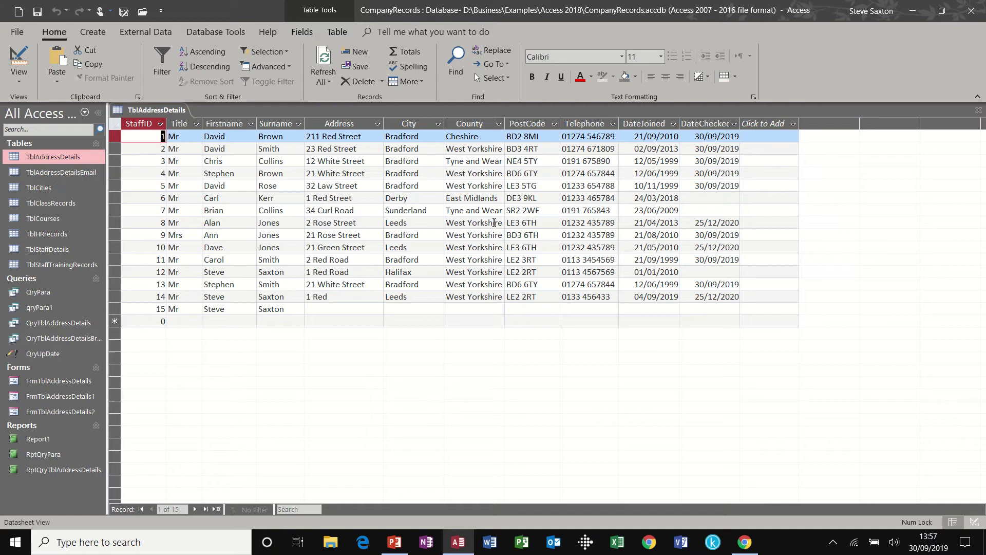
pyautogui.moveTo(715, 223); pyautogui.dragTo(742, 223)
pyautogui.click(386, 218)
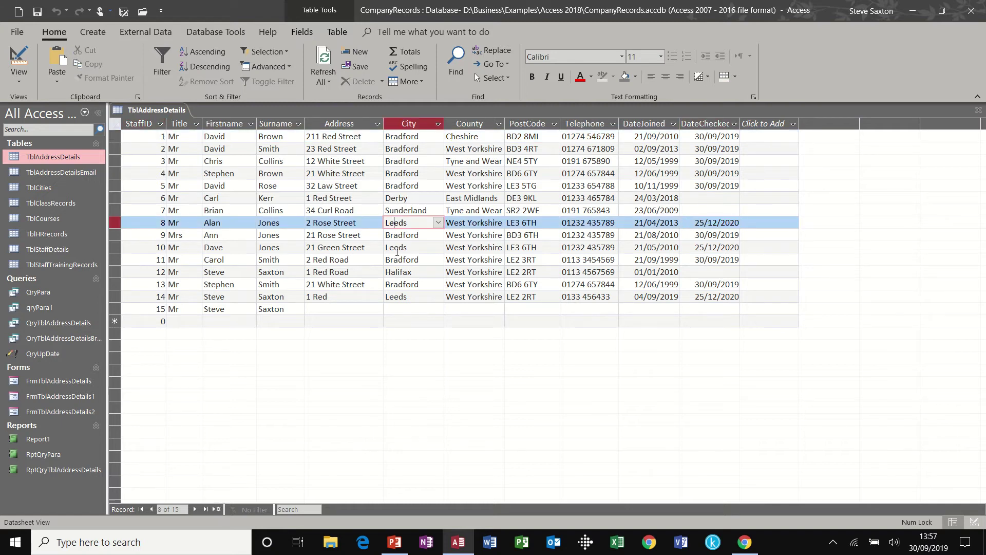
pyautogui.click(397, 249)
pyautogui.click(405, 296)
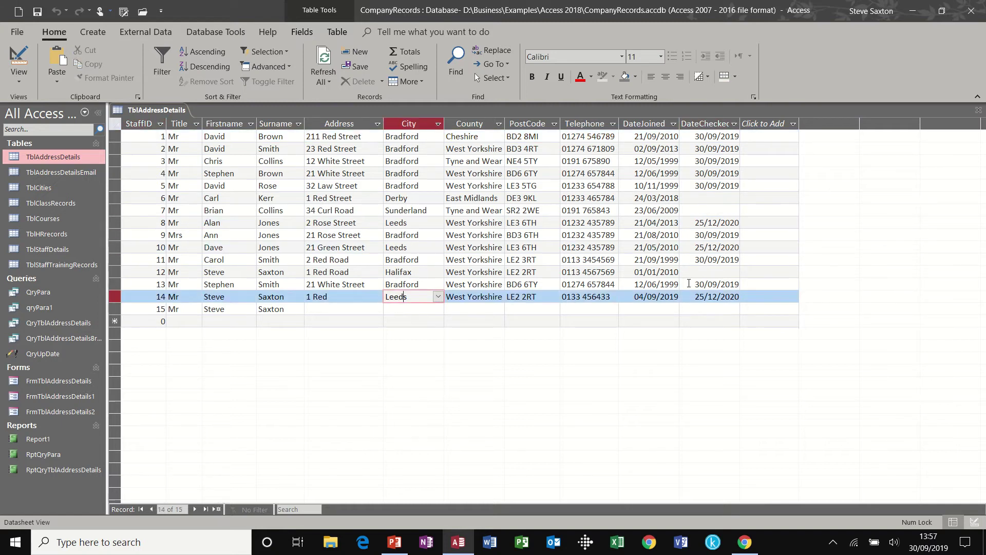
pyautogui.click(978, 111)
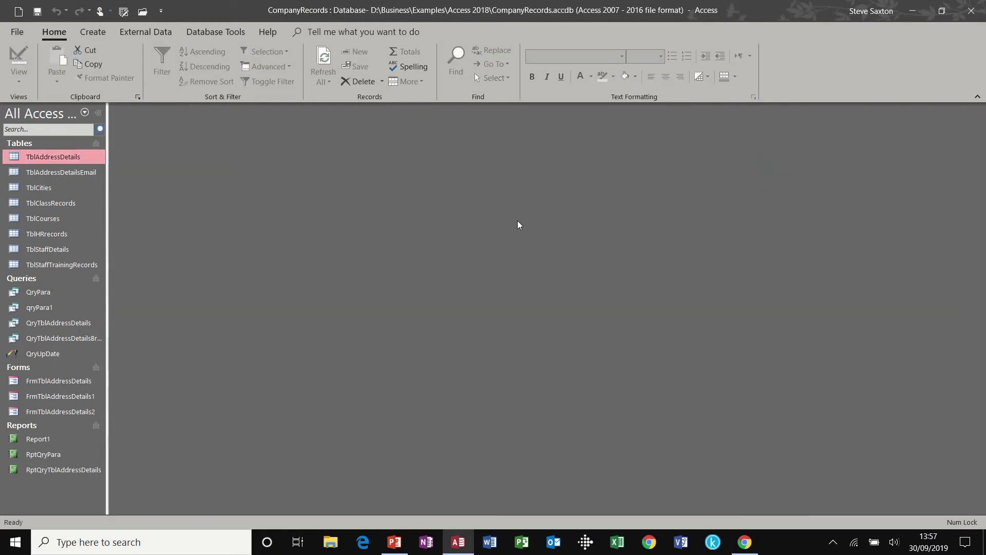
# Open QryUpDate in Design View to review its update and criteria parameters, and close it.
pyautogui.click(53, 353)
pyautogui.rightClick(54, 353)
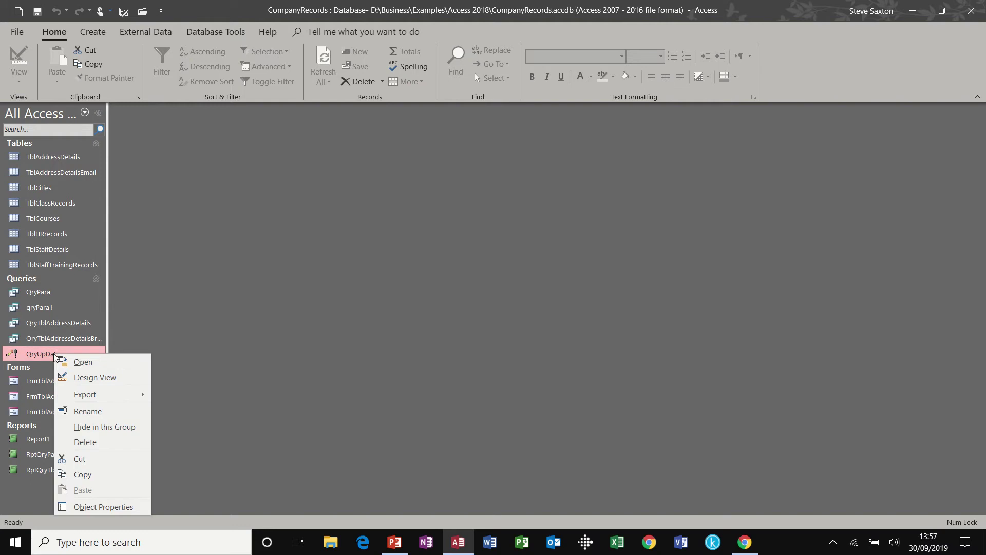
pyautogui.click(77, 377)
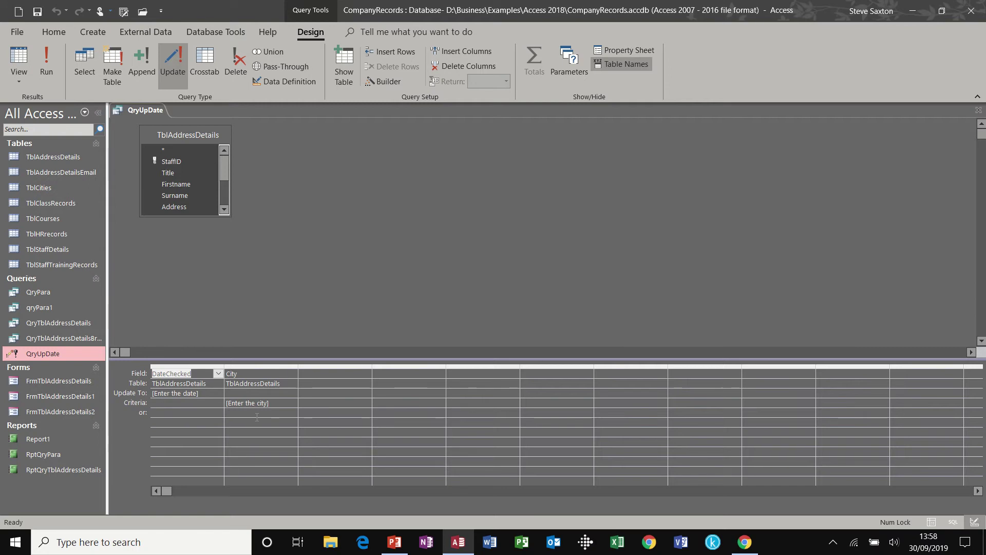
pyautogui.click(979, 111)
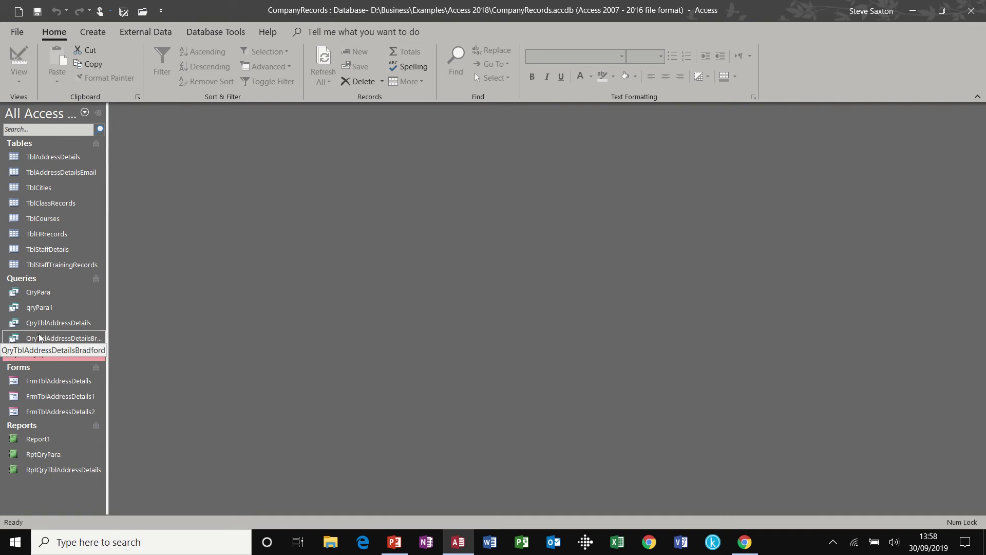
# Start a crosstab query with the Query Wizard, using the table TblAddressDetails as its source.
pyautogui.click(94, 32)
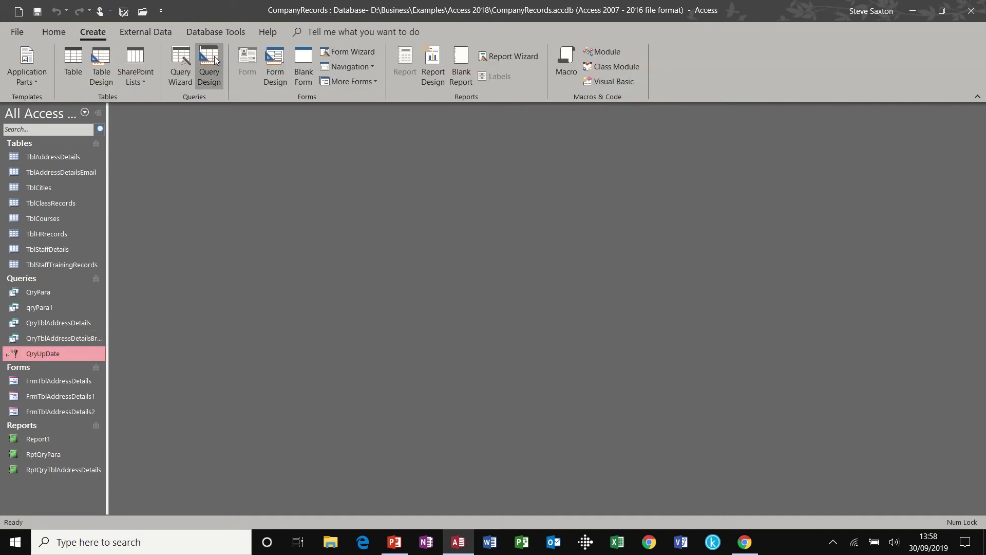
pyautogui.click(178, 62)
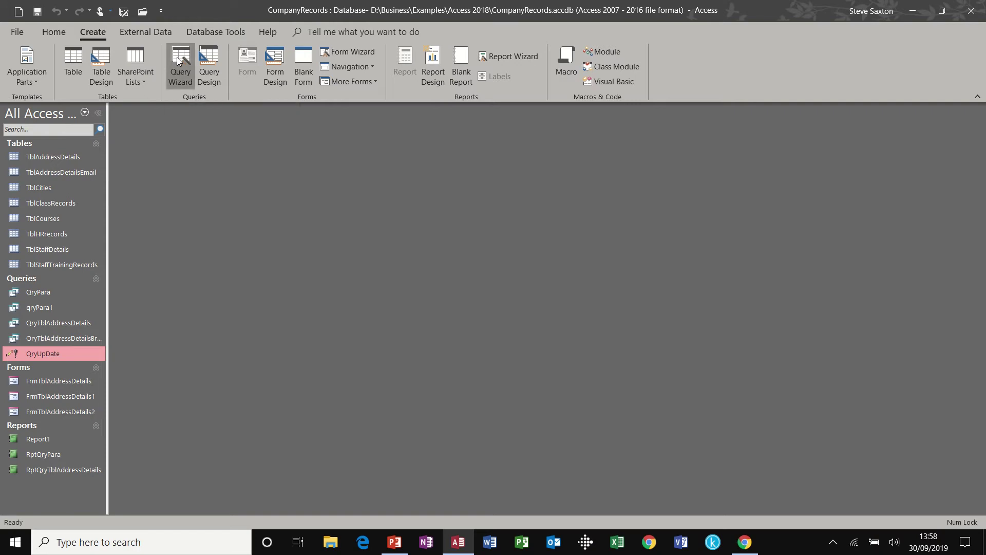
pyautogui.click(549, 164)
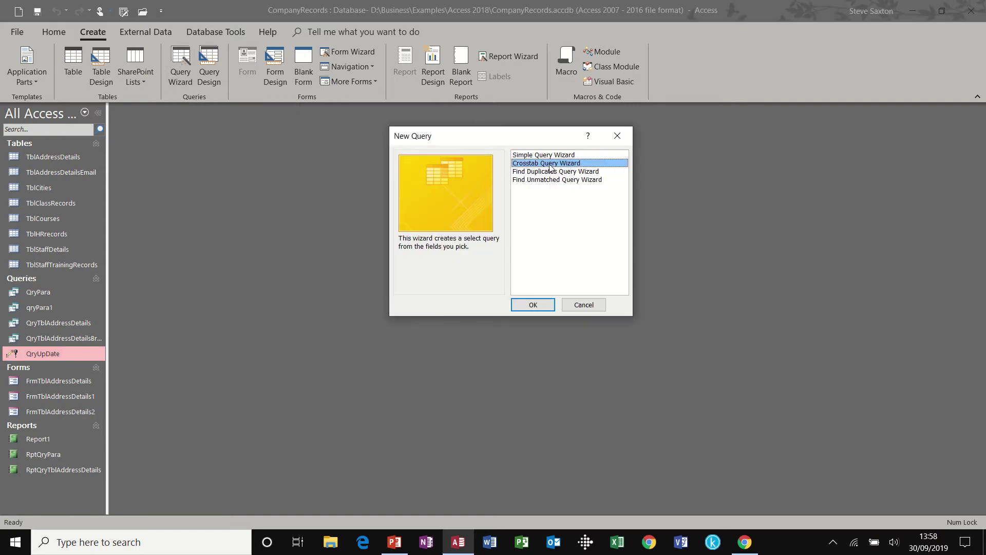
pyautogui.click(543, 307)
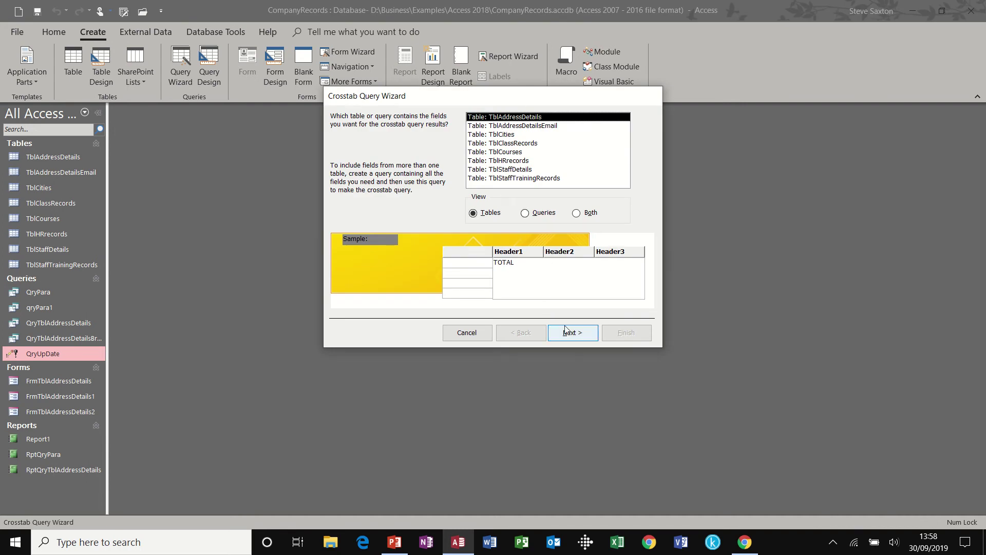
pyautogui.click(526, 213)
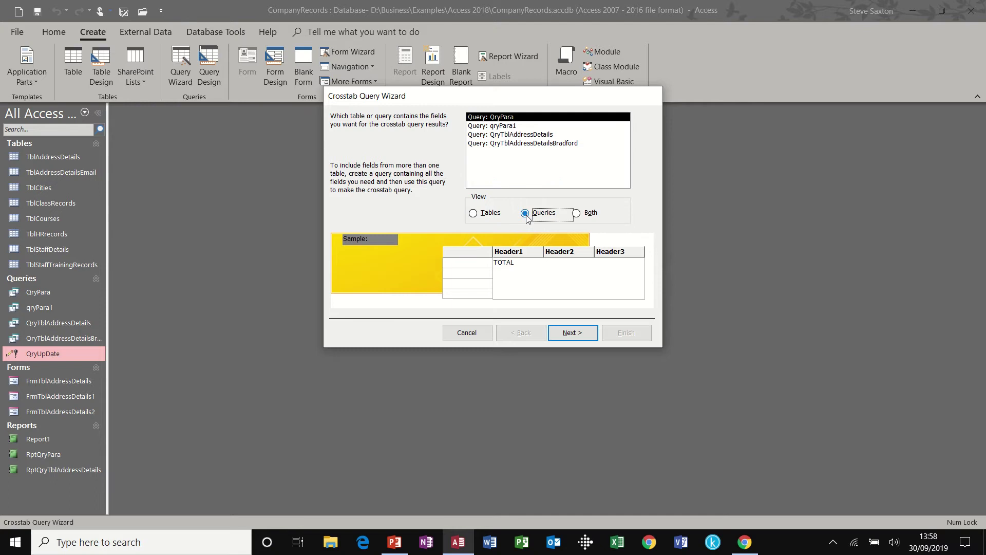
pyautogui.click(486, 212)
pyautogui.click(590, 214)
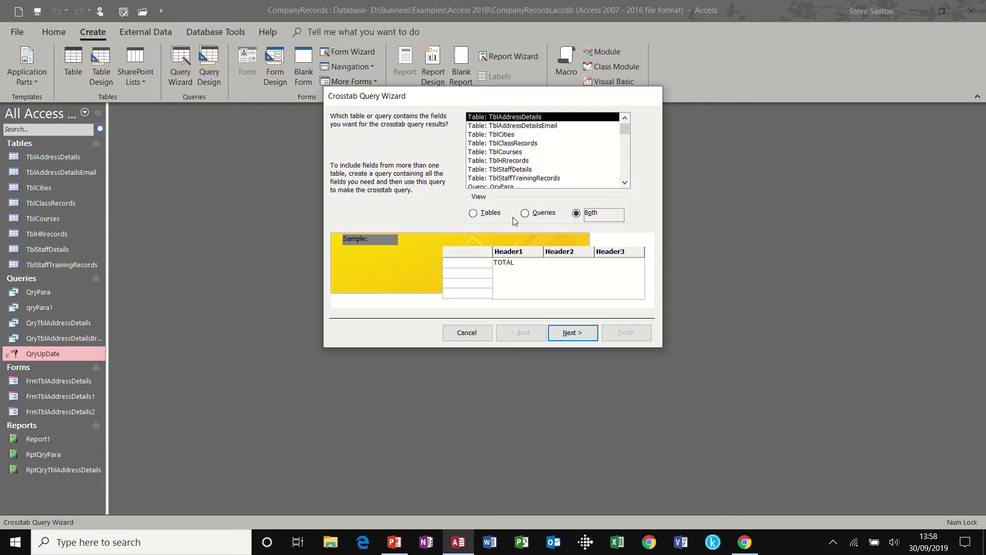
pyautogui.click(486, 213)
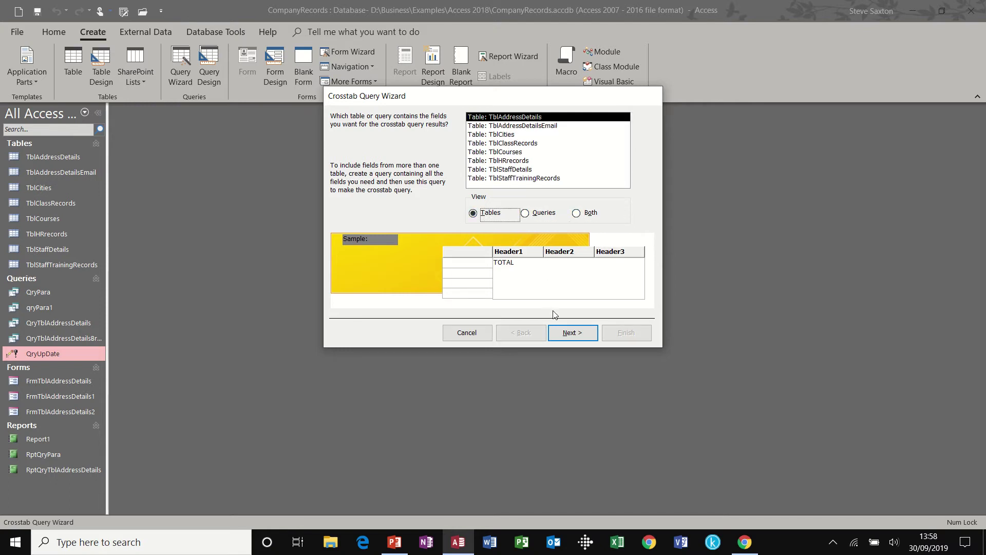
pyautogui.click(569, 333)
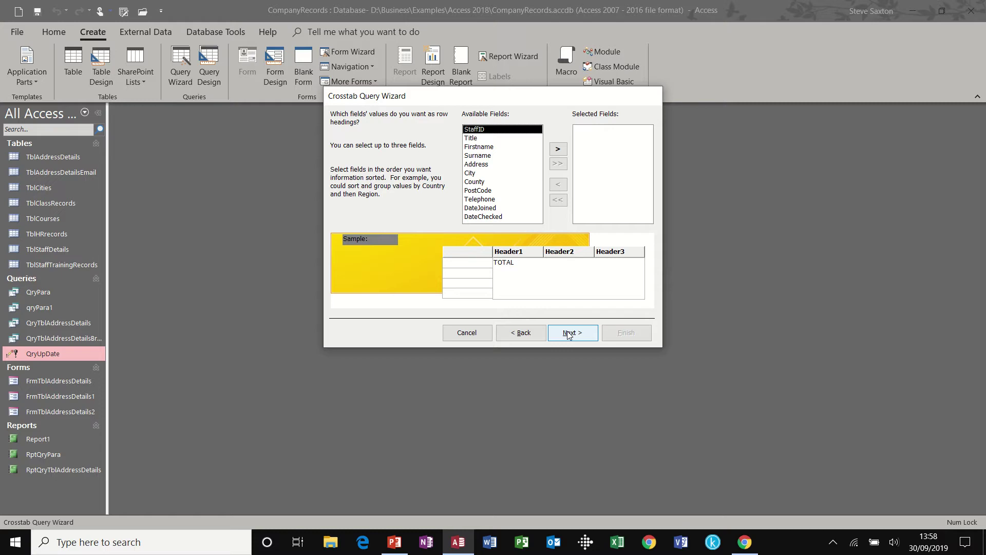
# Use City for the crosstab's row headings and Surname for its column headings.
pyautogui.doubleClick(474, 173)
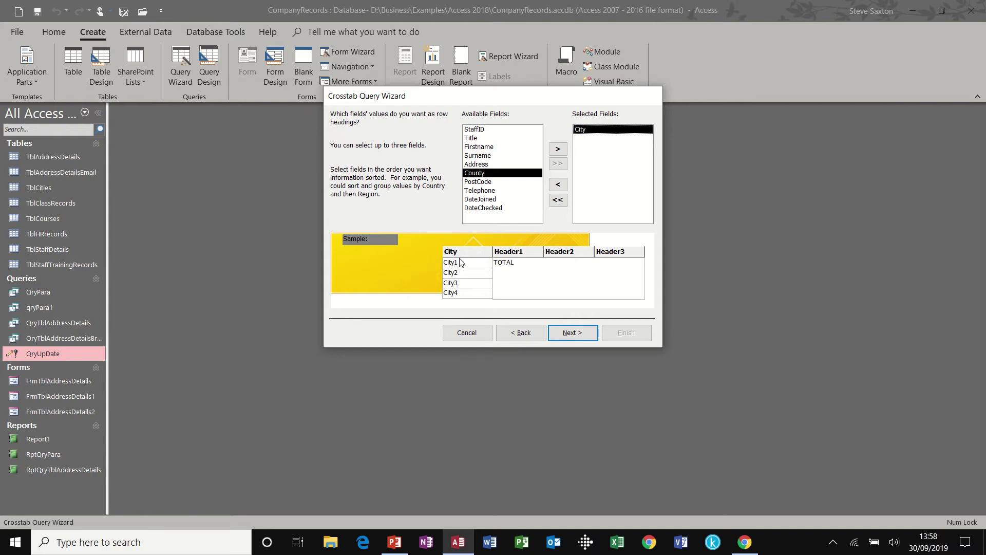
pyautogui.click(573, 337)
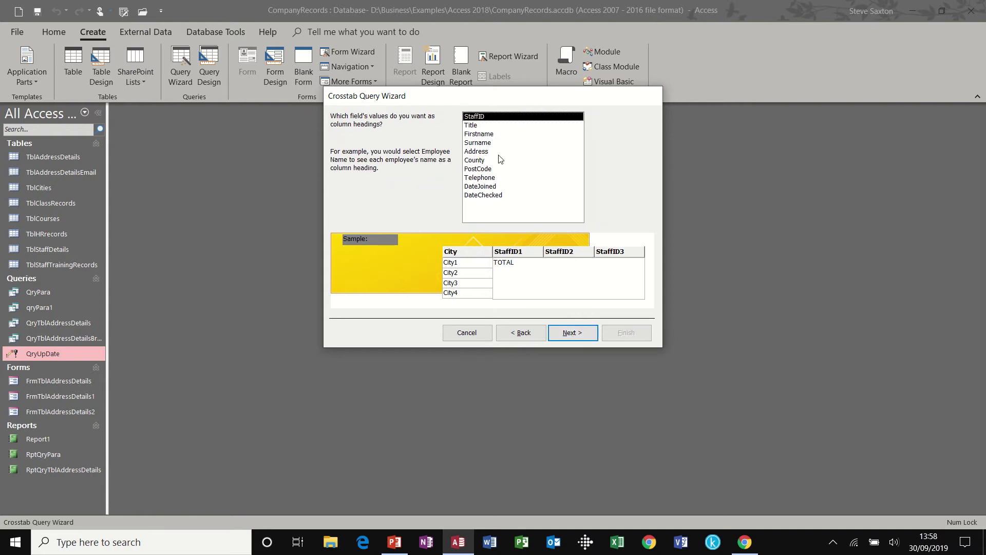
pyautogui.doubleClick(487, 143)
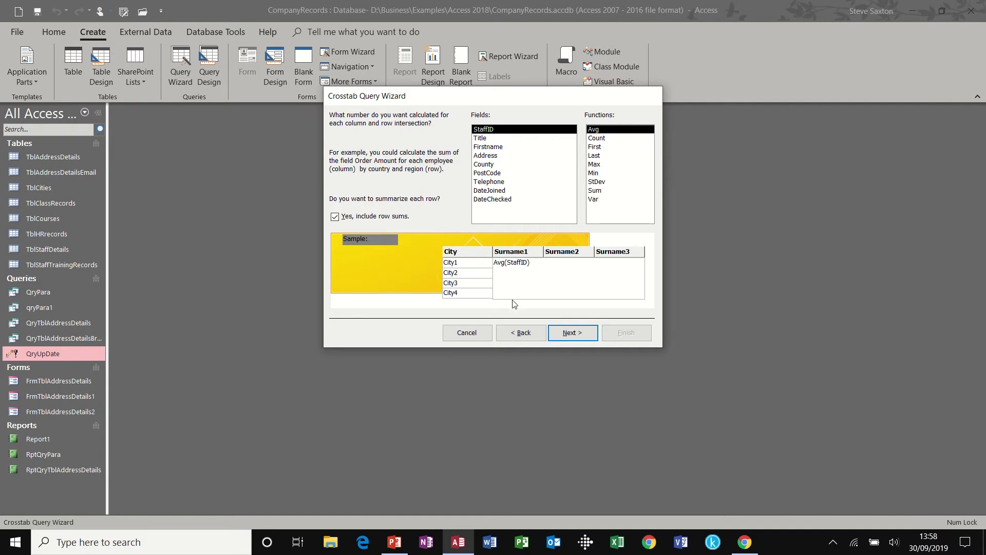
pyautogui.click(516, 334)
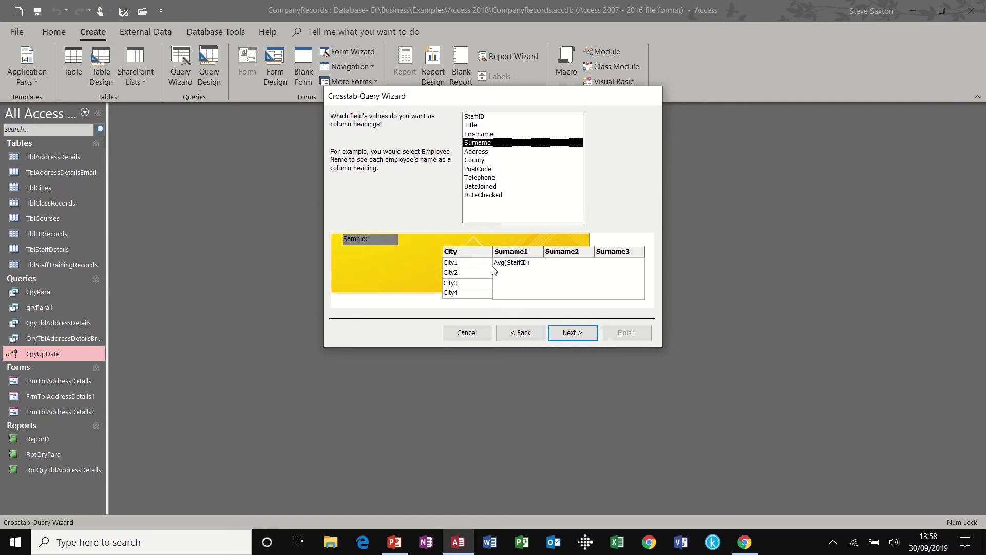
pyautogui.click(564, 330)
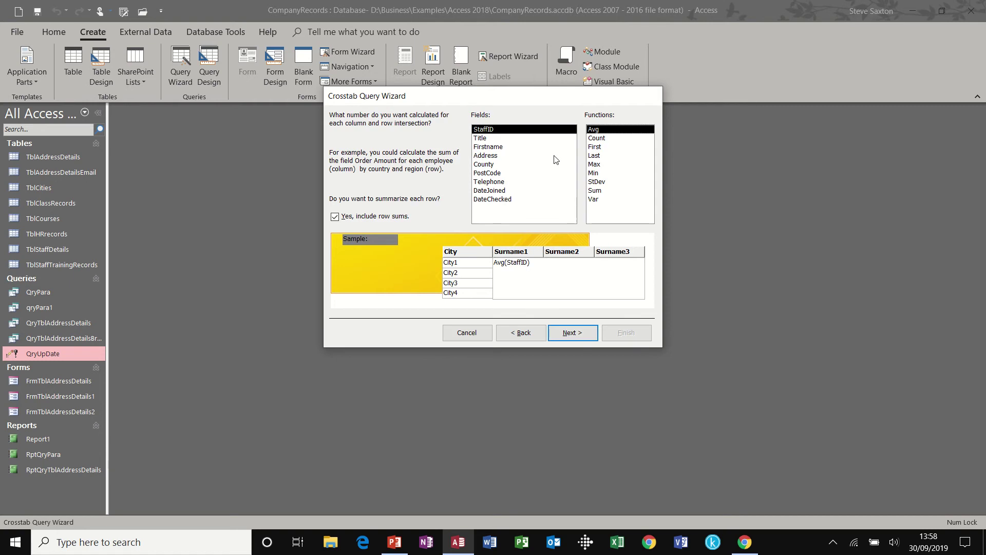
# Calculate the Count of StaffID with row sums, finish the crosstab under its default name, and close the datasheet.
pyautogui.click(600, 139)
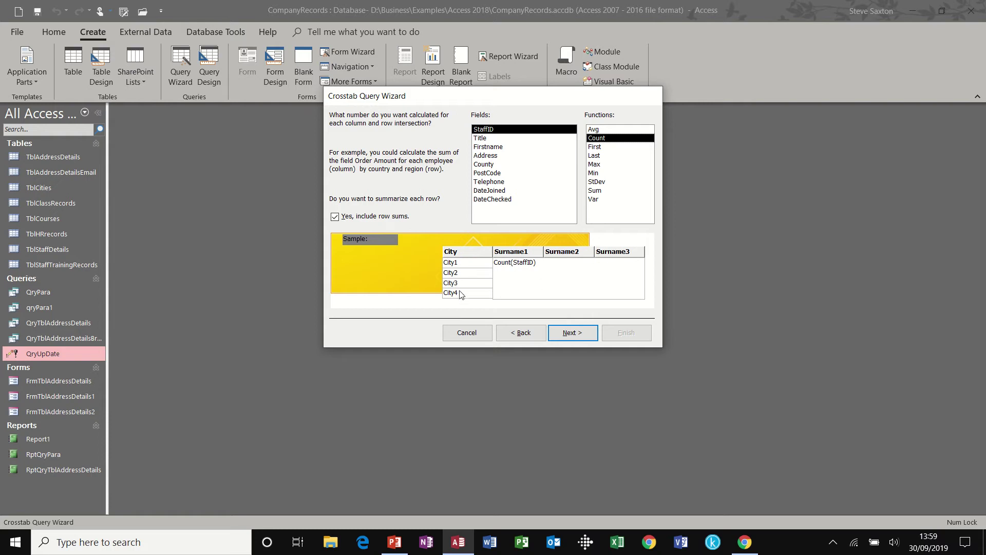
pyautogui.click(566, 331)
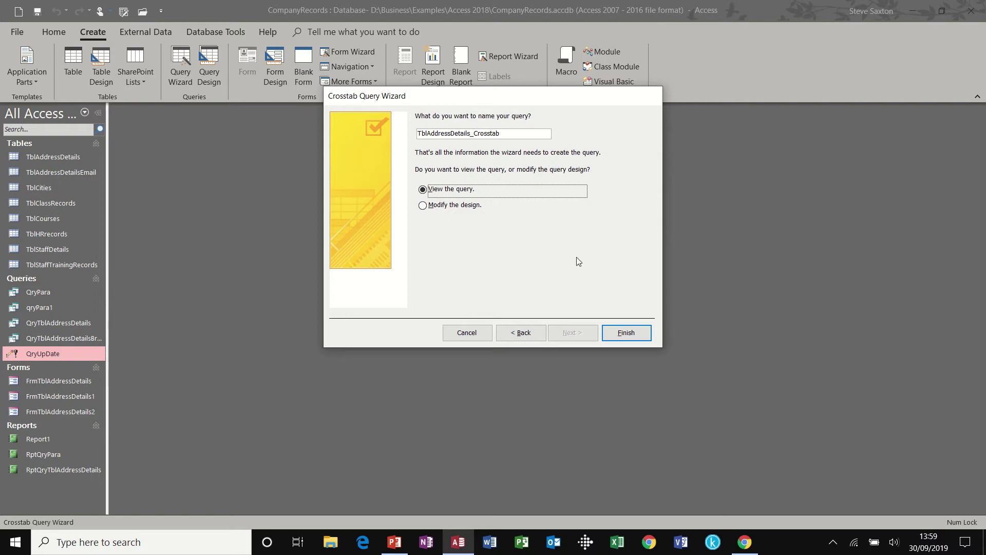
pyautogui.click(622, 334)
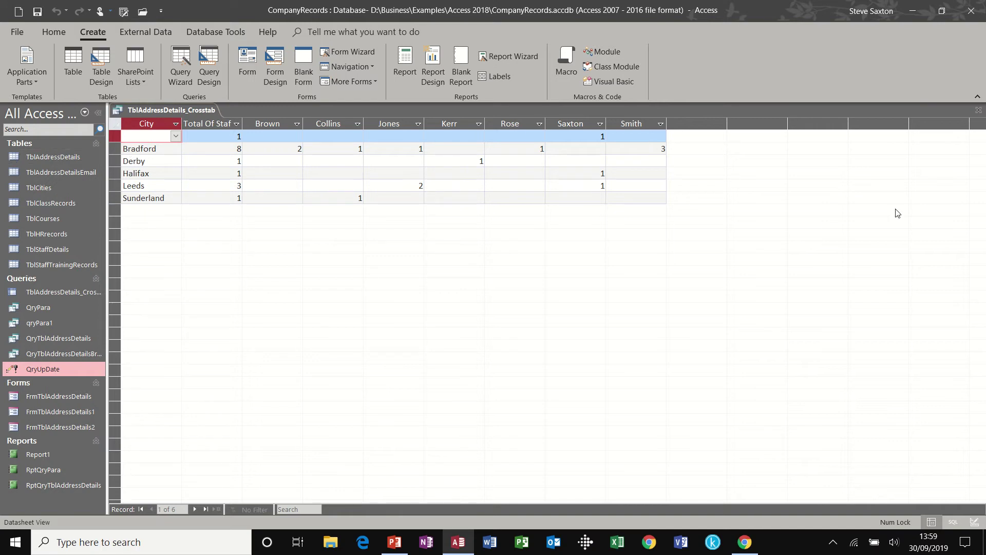
pyautogui.click(979, 110)
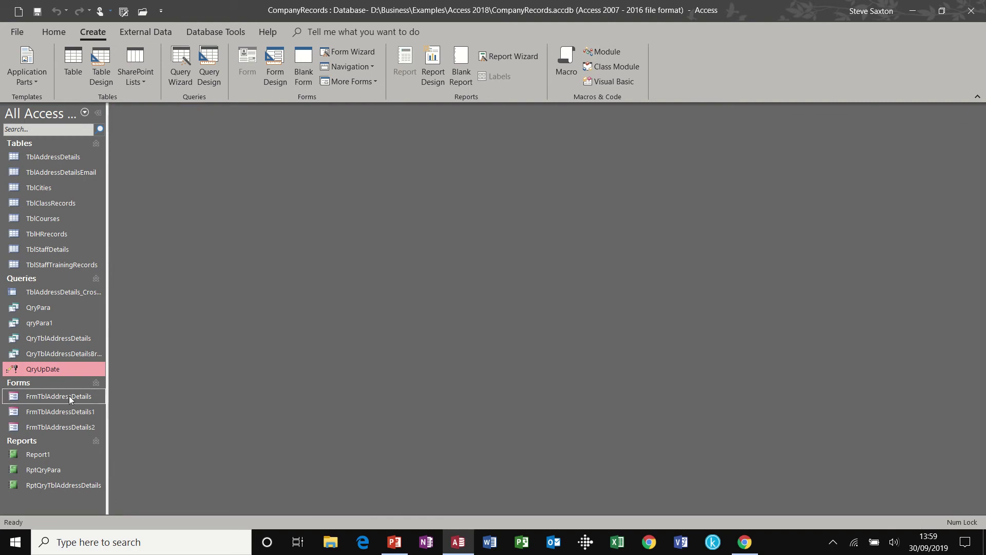
# Widen the object list to read the crosstab query's full name, reopen and close the query, and narrow the list again.
pyautogui.click(70, 292)
pyautogui.moveTo(107, 292); pyautogui.dragTo(188, 295)
pyautogui.doubleClick(116, 295)
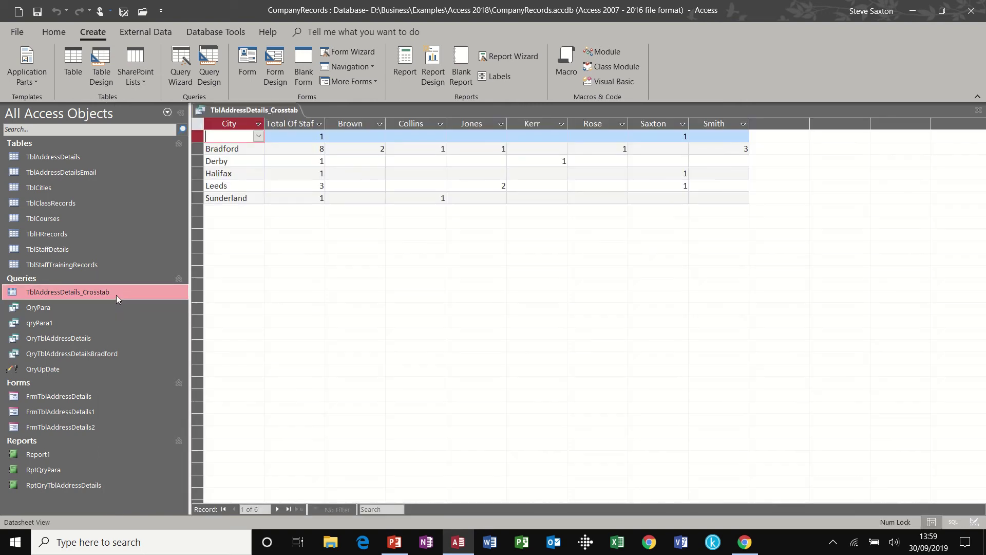
pyautogui.click(978, 114)
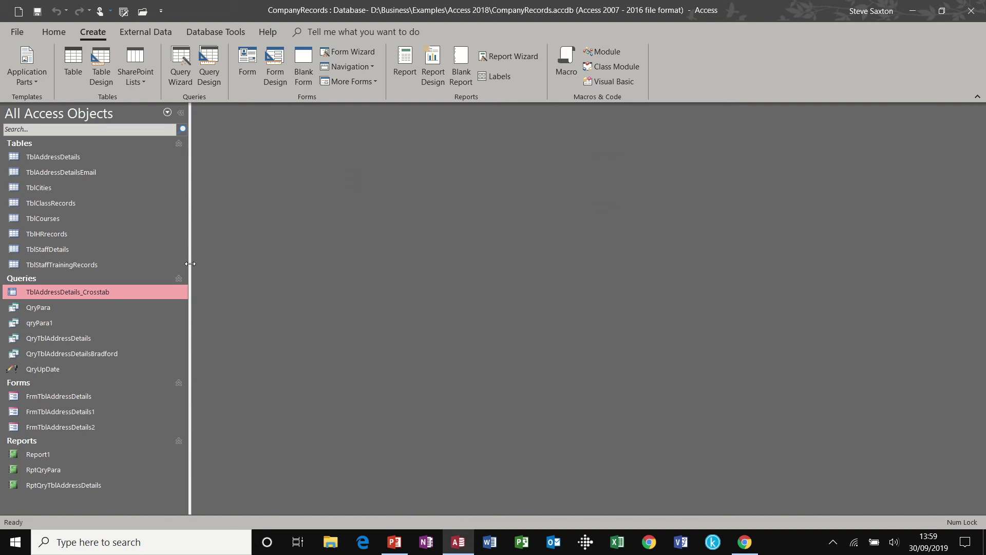
pyautogui.moveTo(190, 263); pyautogui.dragTo(117, 267)
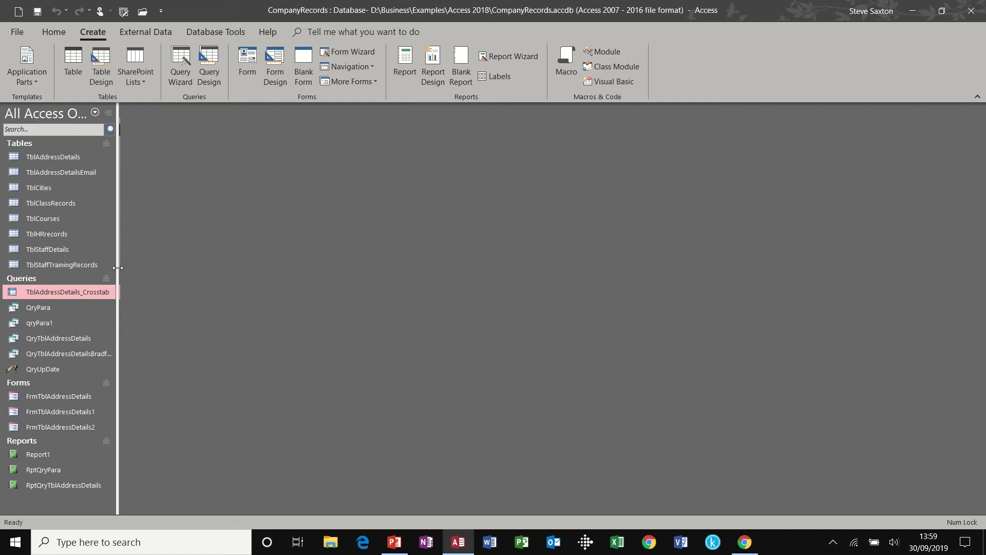
# Add a Salary field with the Currency data type to TblStaffDetails, save the table, and return to its datasheet.
pyautogui.doubleClick(60, 251)
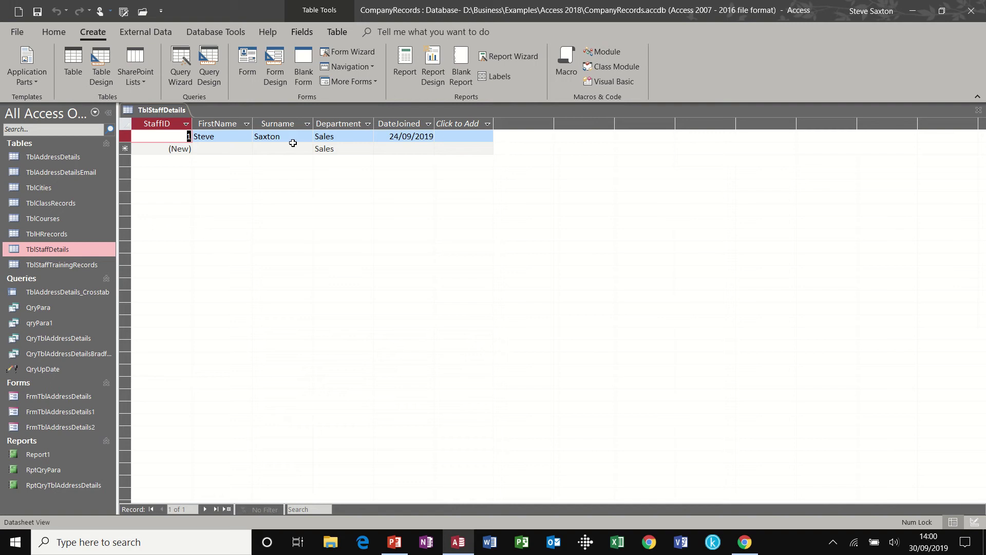
pyautogui.click(51, 35)
pyautogui.click(19, 59)
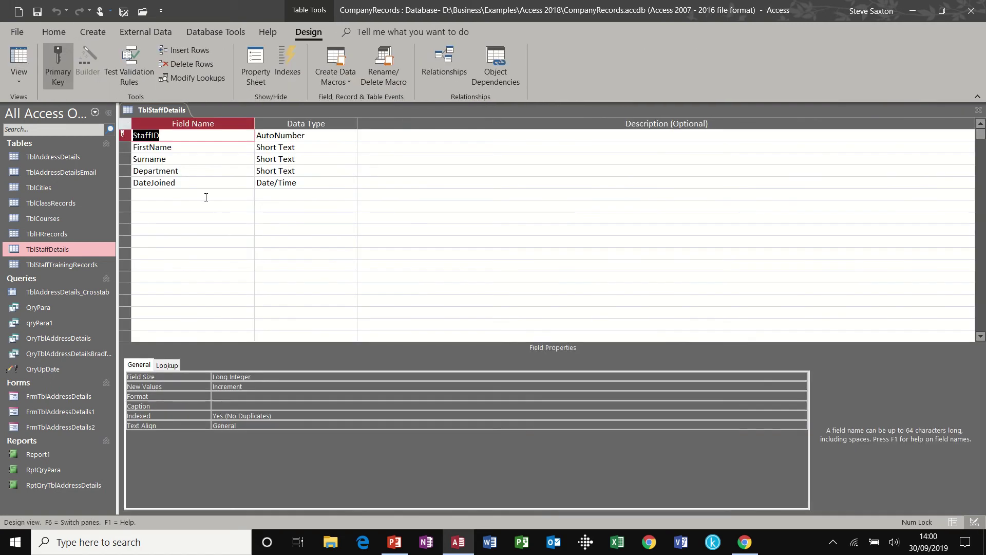
pyautogui.click(202, 191)
pyautogui.write('S')
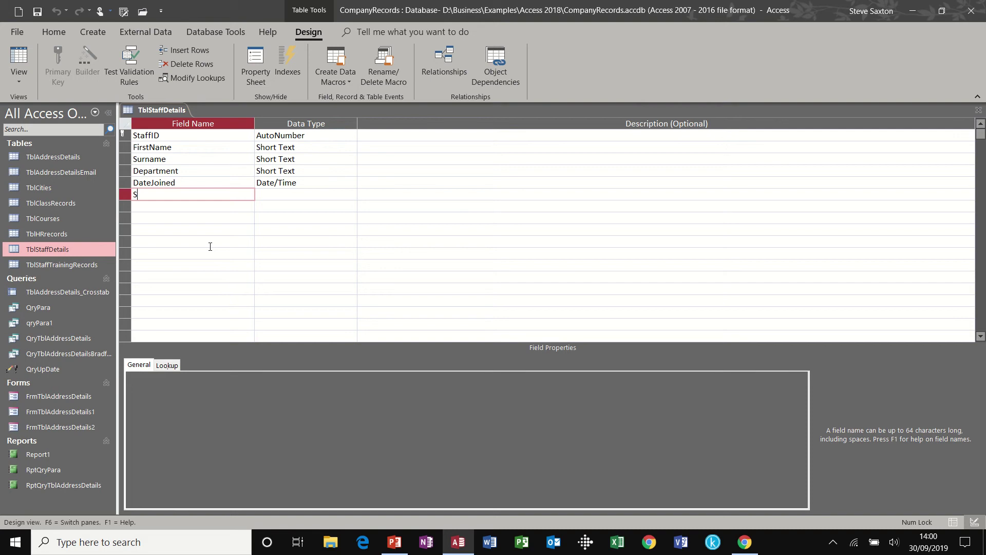
pyautogui.write('alary')
pyautogui.click(279, 196)
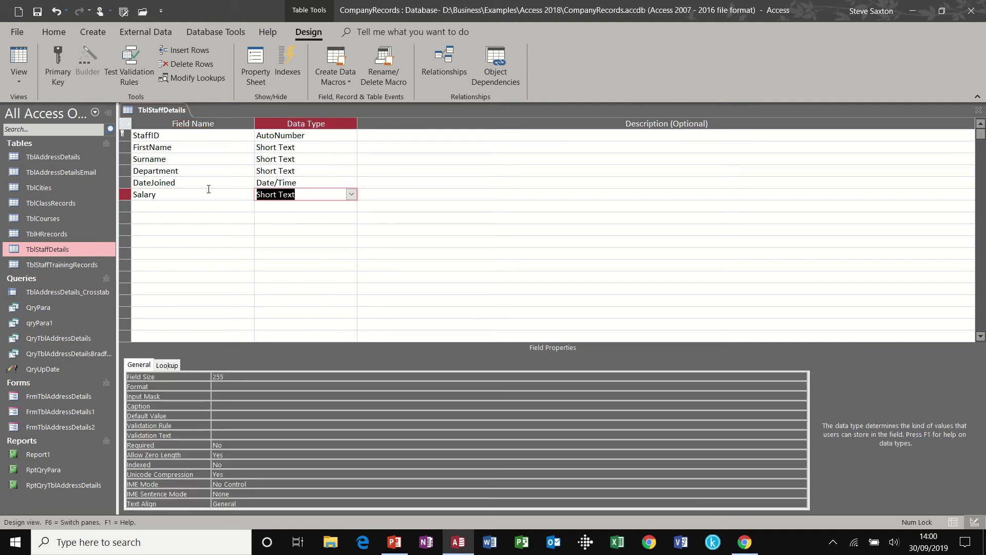
pyautogui.write('cy')
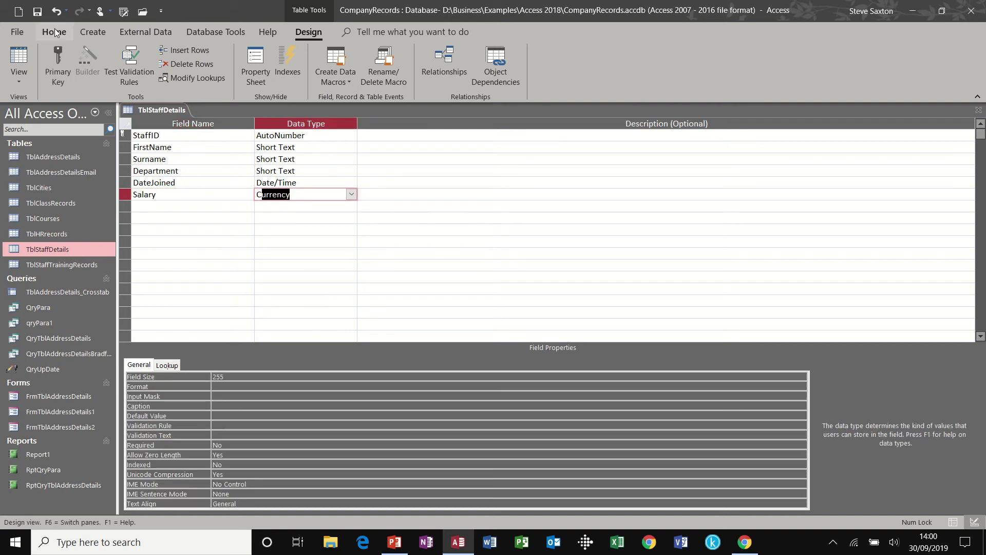
pyautogui.click(38, 12)
pyautogui.click(18, 61)
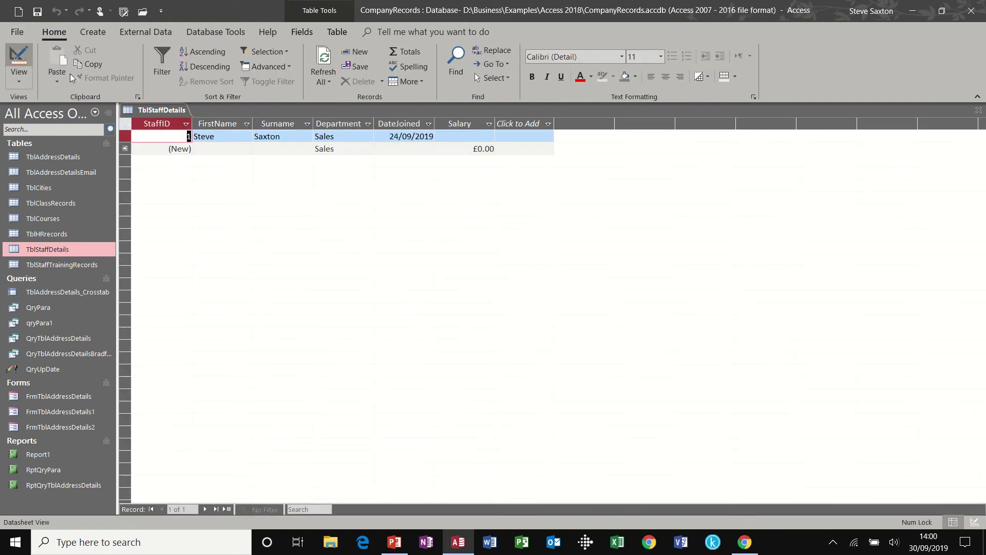
# Set the Salary of the first staff record in TblStaffDetails to 30000.
pyautogui.click(462, 138)
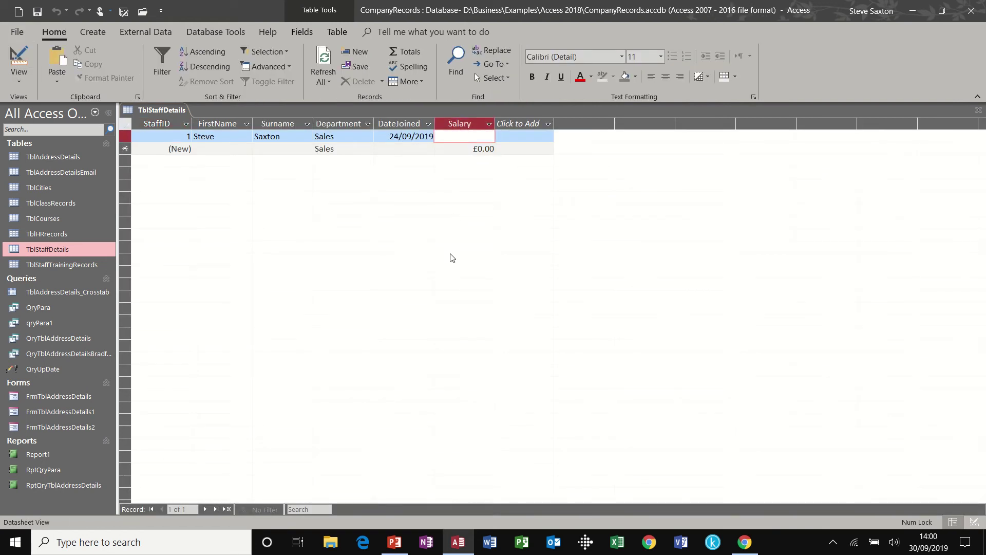
pyautogui.write('30000')
pyautogui.click(513, 136)
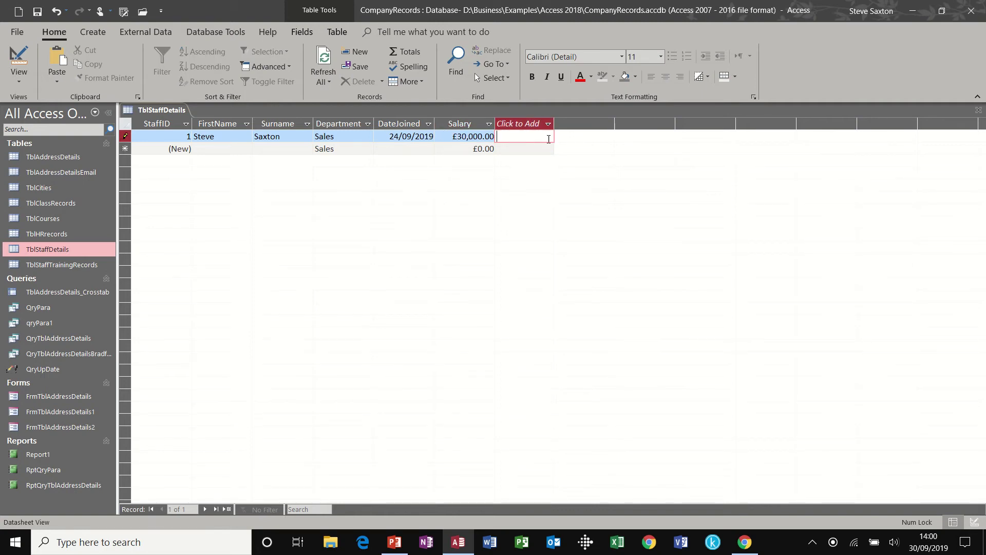
# Start a second staff record in TblStaffDetails with the person's first name and surname, and set the Department to Retail.
pyautogui.click(223, 149)
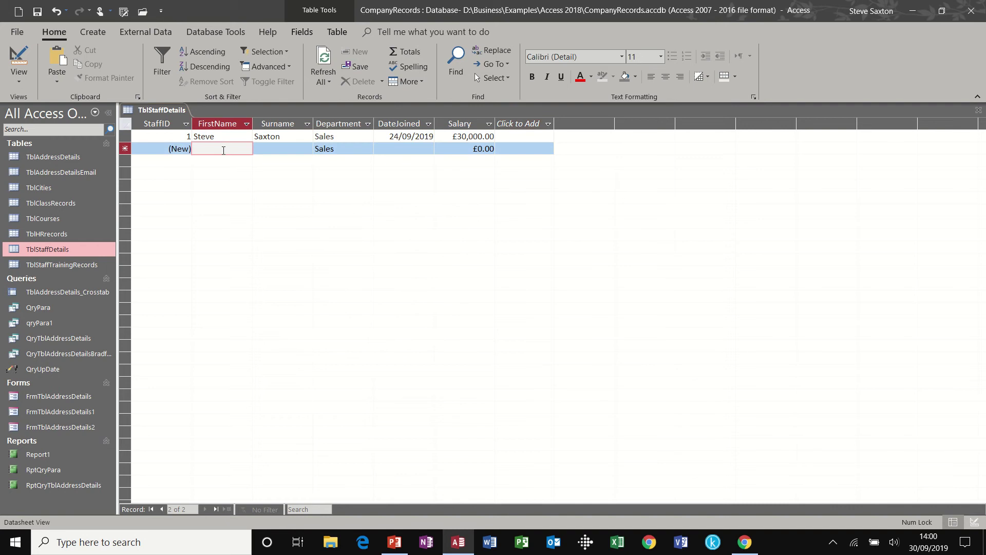
pyautogui.write('Alan')
pyautogui.press('Tab')
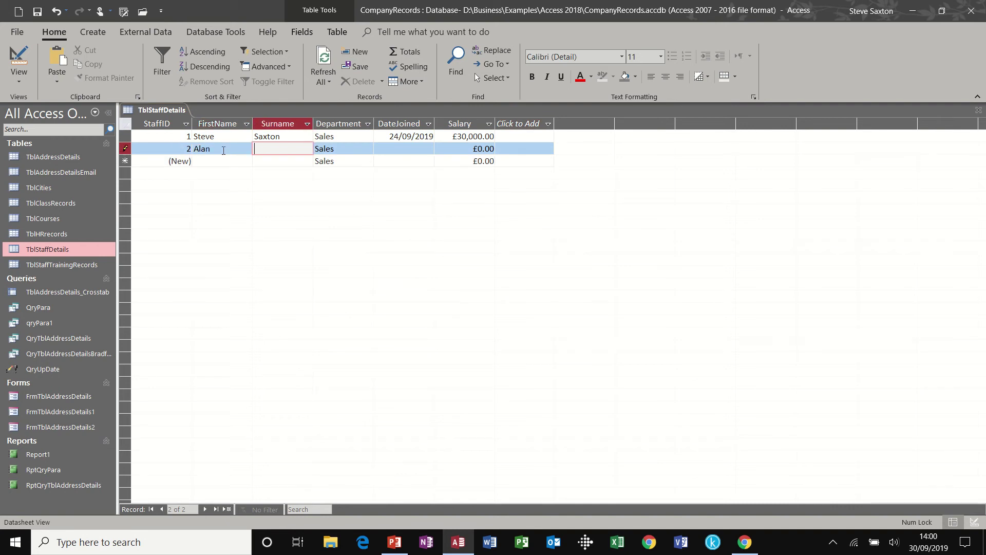
pyautogui.write('Smith')
pyautogui.press('Tab')
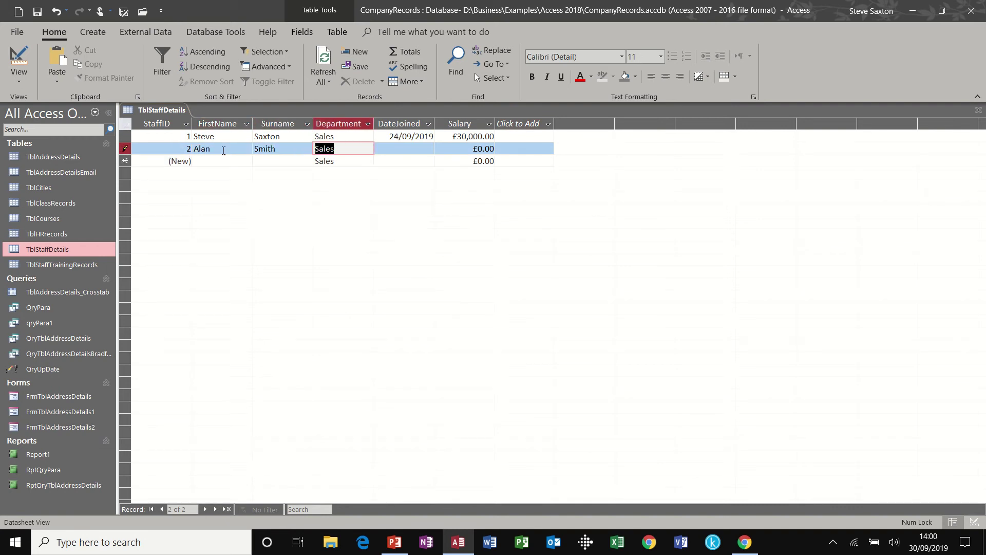
pyautogui.write('Retail')
# Set the second staff record's DateJoined to 01/10/2019 and Salary to 25000, and close TblStaffDetails.
pyautogui.click(391, 149)
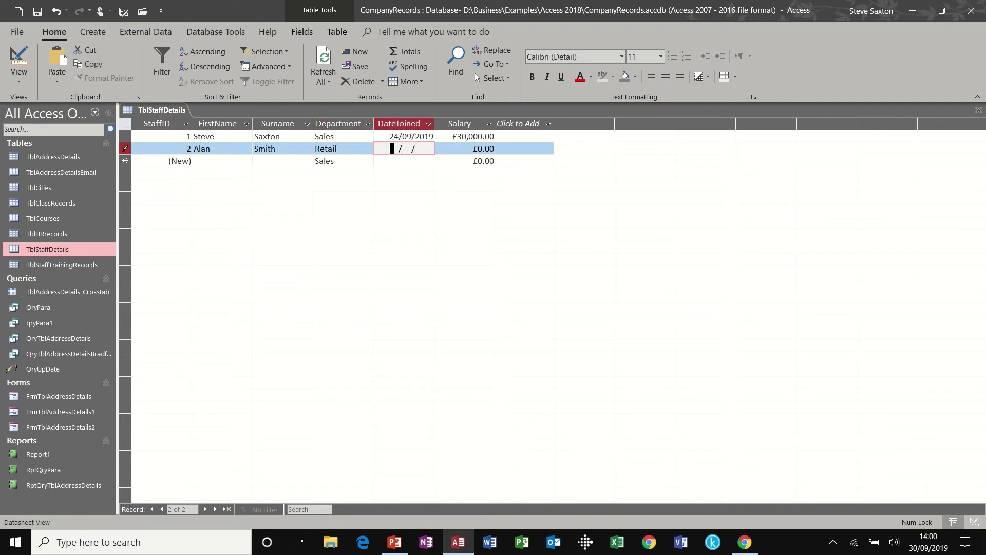
pyautogui.write('01/10/2019')
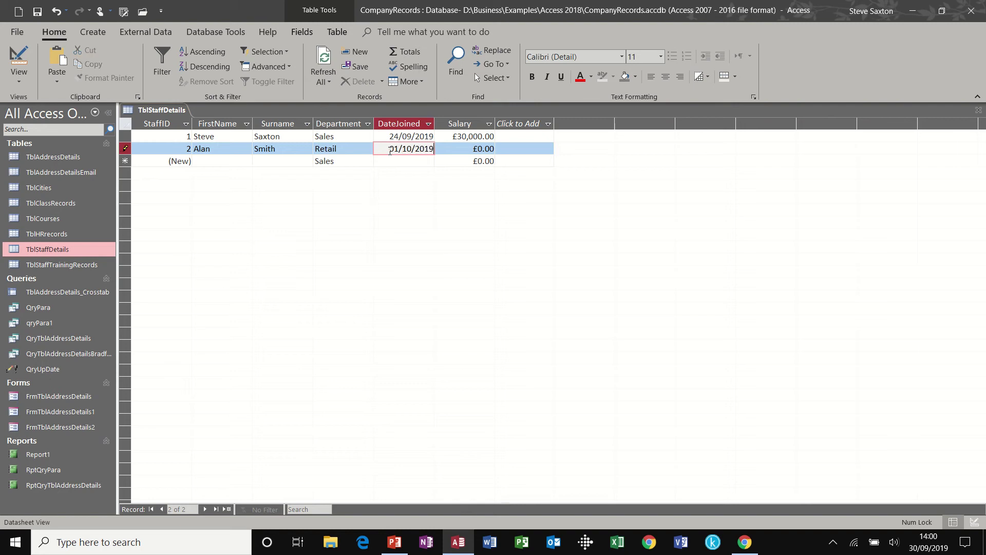
pyautogui.press('Tab')
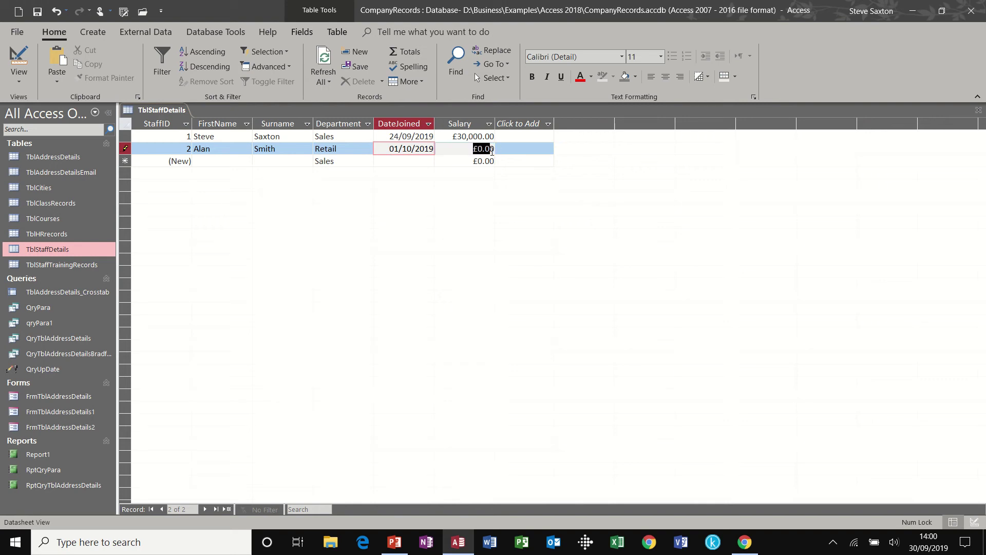
pyautogui.write('000')
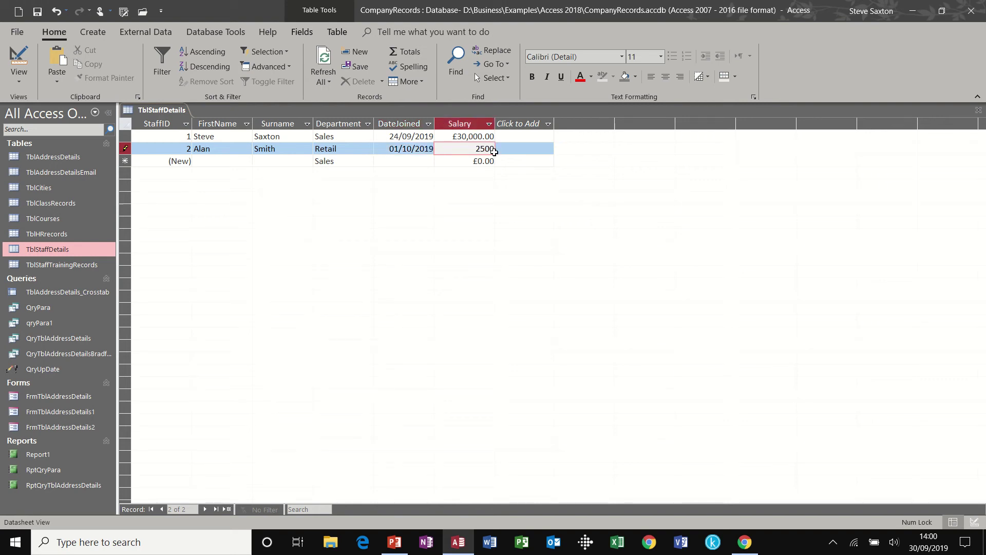
pyautogui.click(516, 147)
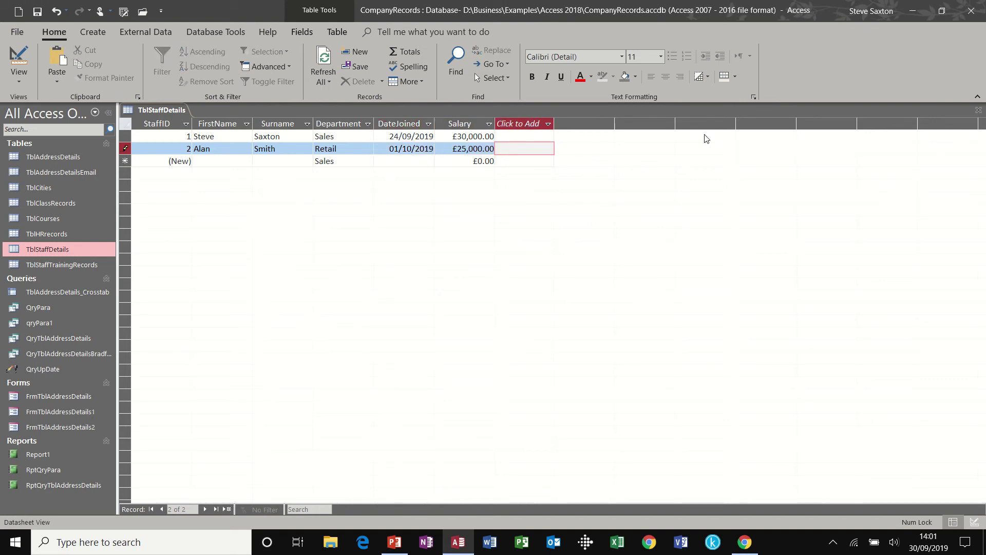
pyautogui.click(979, 110)
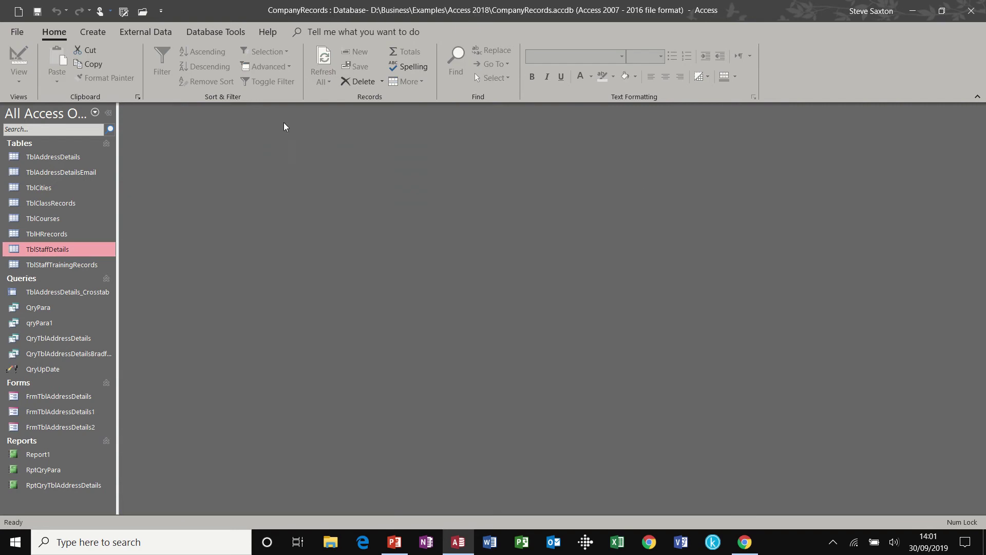
# Create a new query in design view with TblStaffDetails as its source table.
pyautogui.click(98, 33)
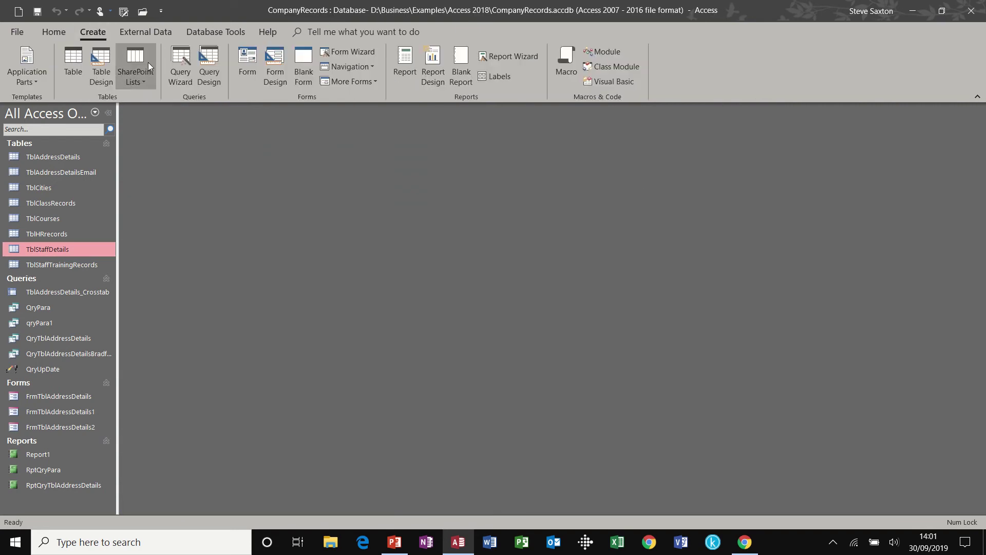
pyautogui.click(209, 62)
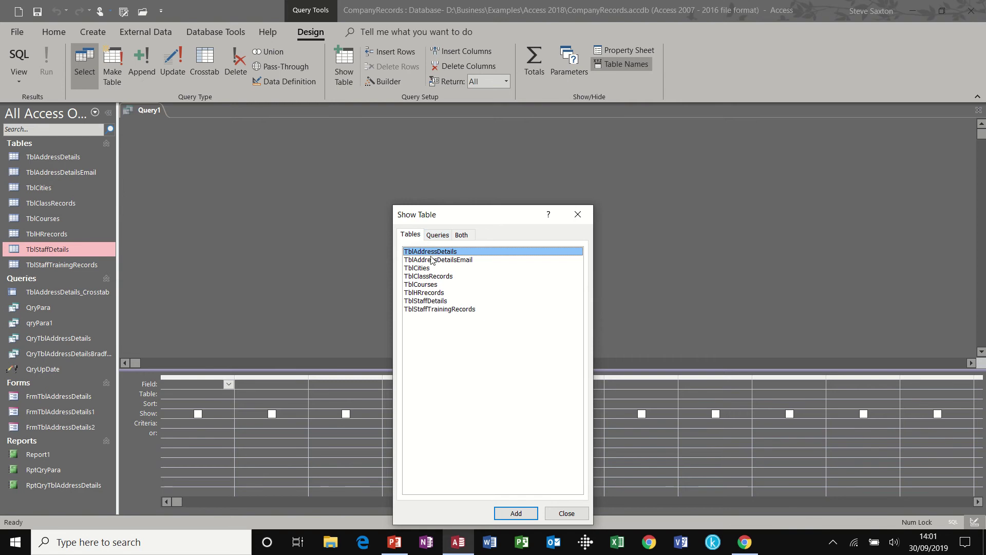
pyautogui.doubleClick(426, 301)
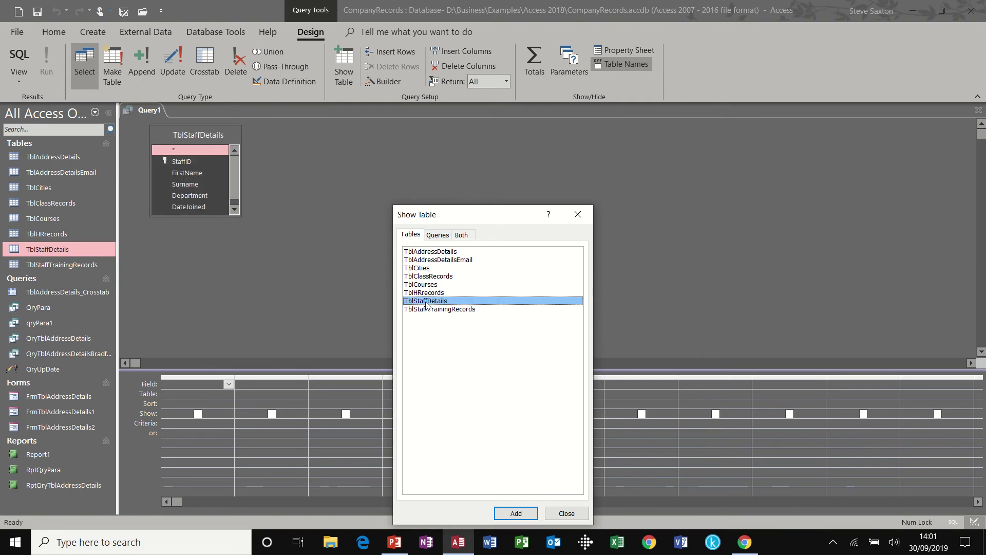
pyautogui.click(567, 513)
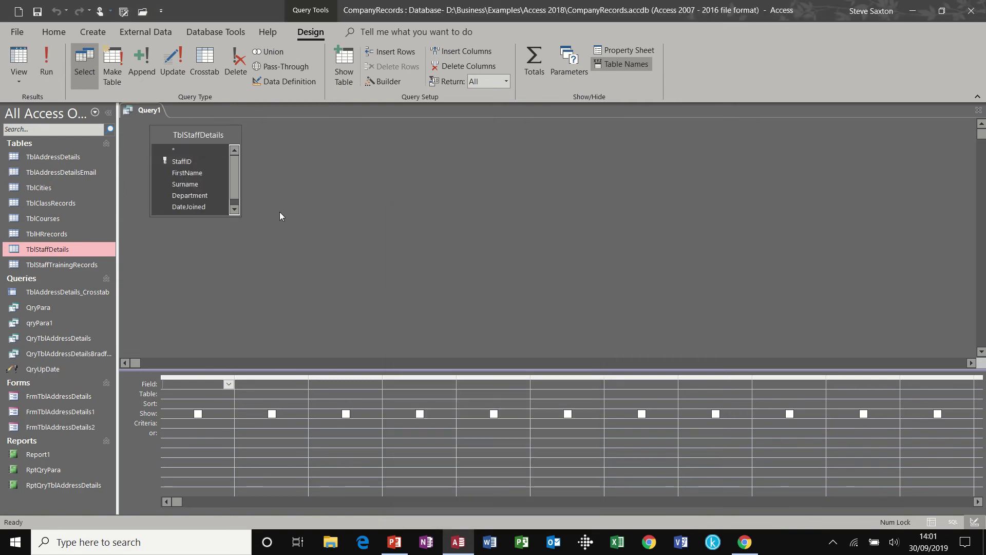
# Add all fields of TblStaffDetails, from StaffID to Salary, to the query design grid.
pyautogui.doubleClick(197, 135)
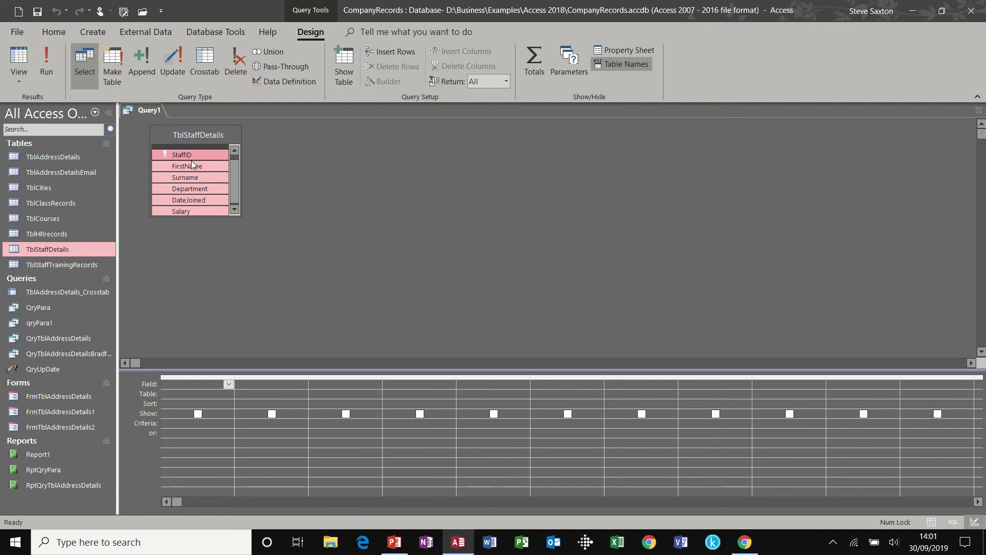
pyautogui.scroll(-1, 187, 169)
pyautogui.moveTo(187, 168); pyautogui.dragTo(200, 351)
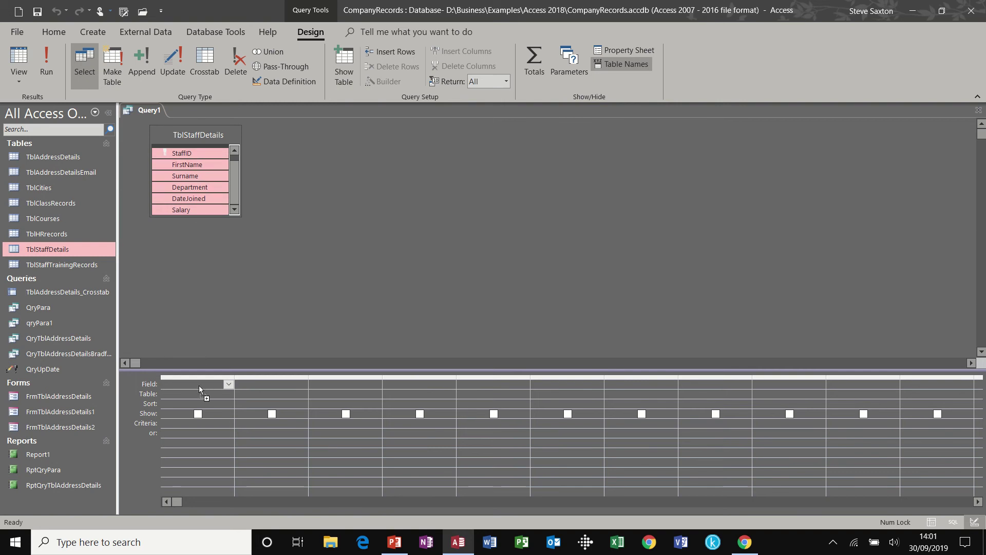
pyautogui.moveTo(199, 385); pyautogui.dragTo(200, 385)
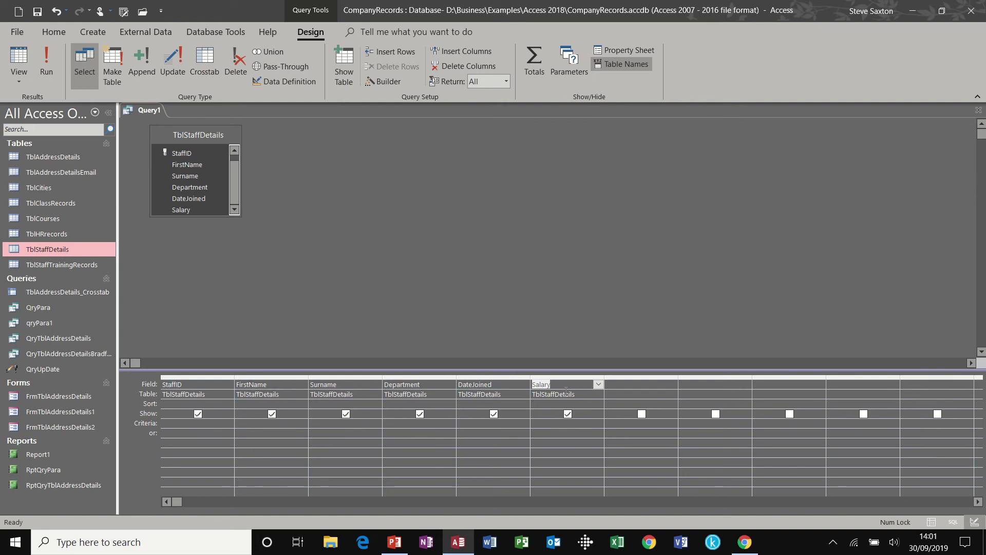
# Add the calculated field MonthlySalary:[salary]/12 in the empty column after Salary.
pyautogui.click(623, 385)
pyautogui.hotkey('shift', 'F2')
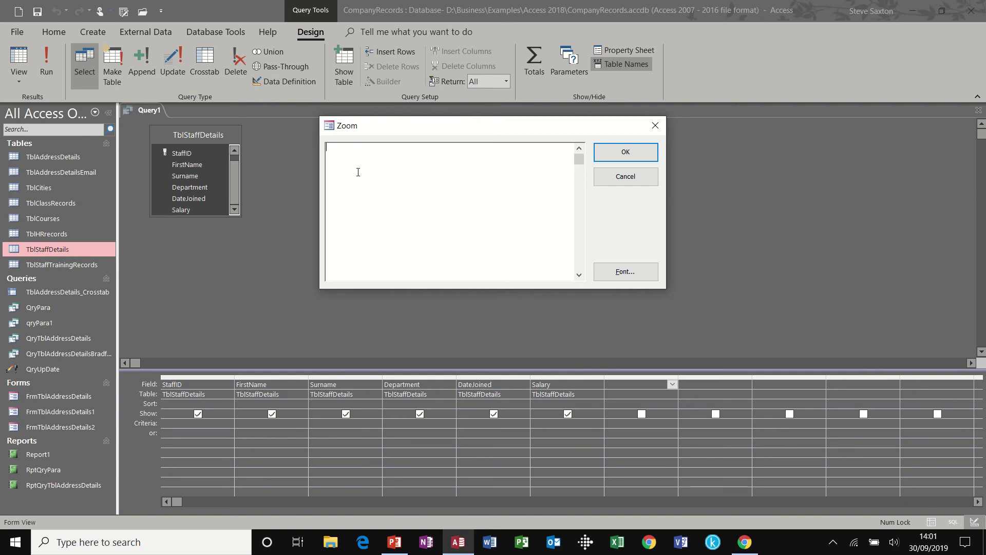
pyautogui.write('MonthlySalary:[salary]')
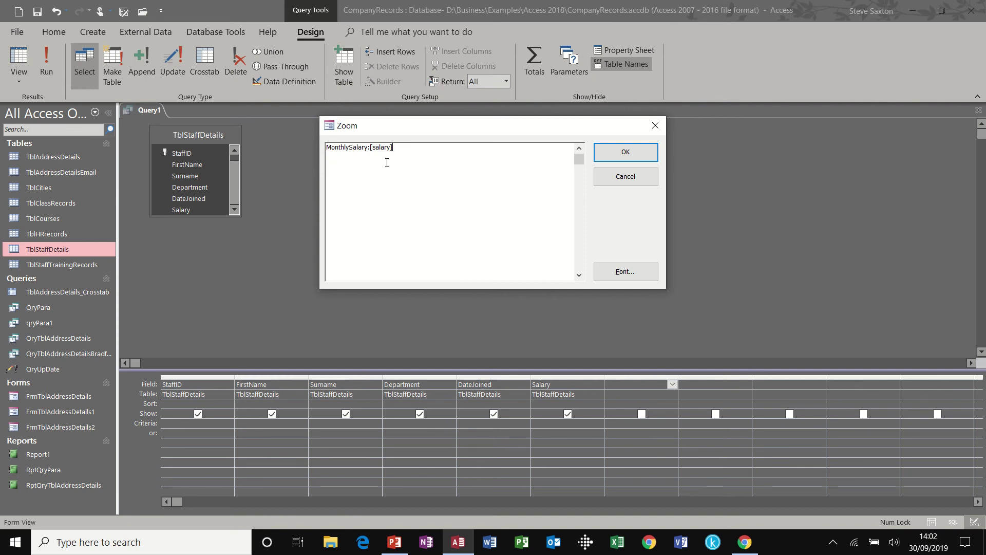
pyautogui.write('/12')
pyautogui.click(623, 155)
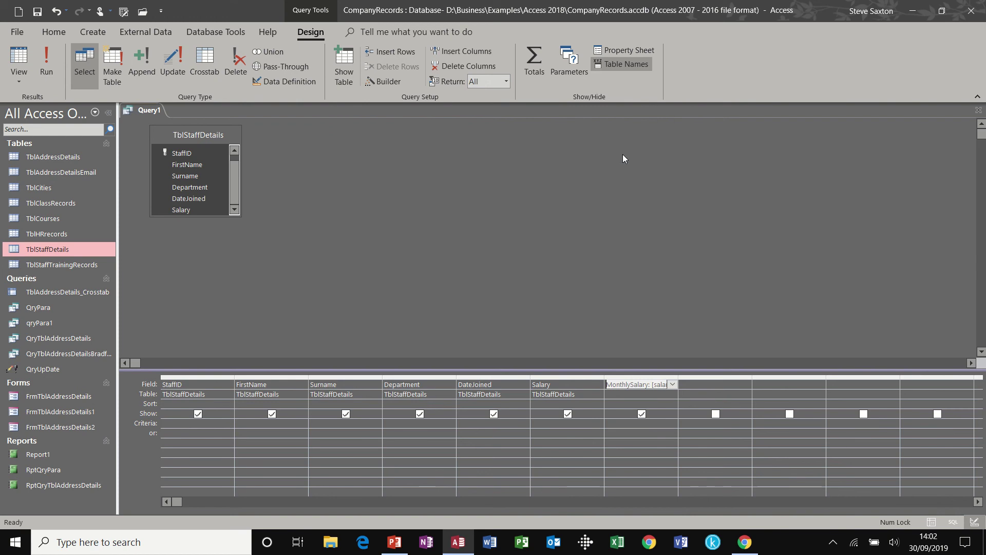
pyautogui.click(628, 394)
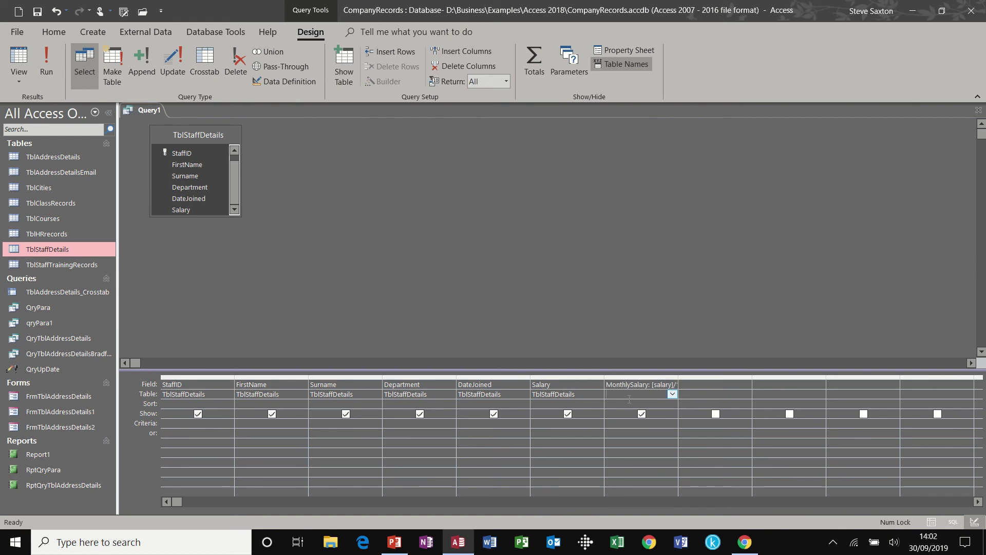
# Run the query and widen the MonthlySalary column to fit its contents.
pyautogui.click(47, 58)
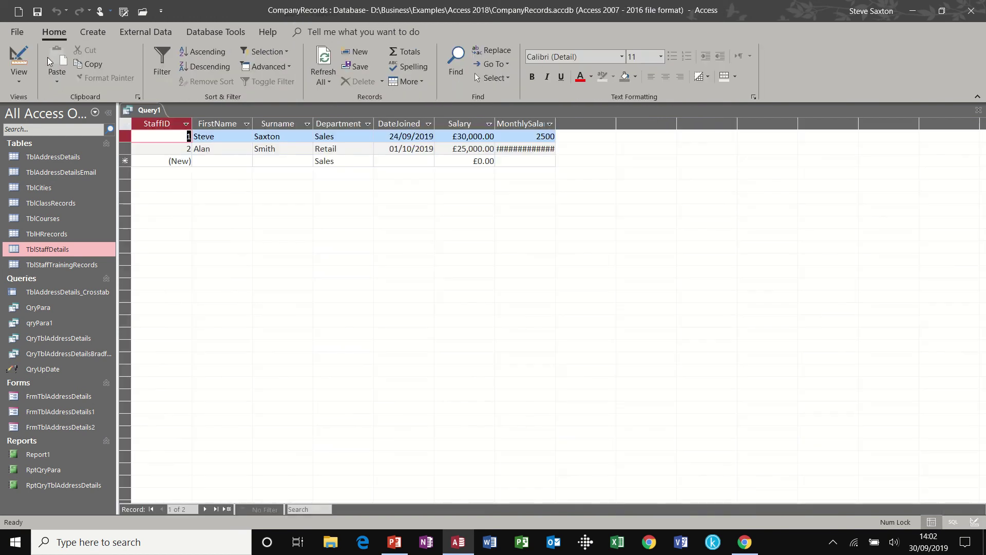
pyautogui.moveTo(556, 124); pyautogui.dragTo(557, 124)
pyautogui.doubleClick(557, 124)
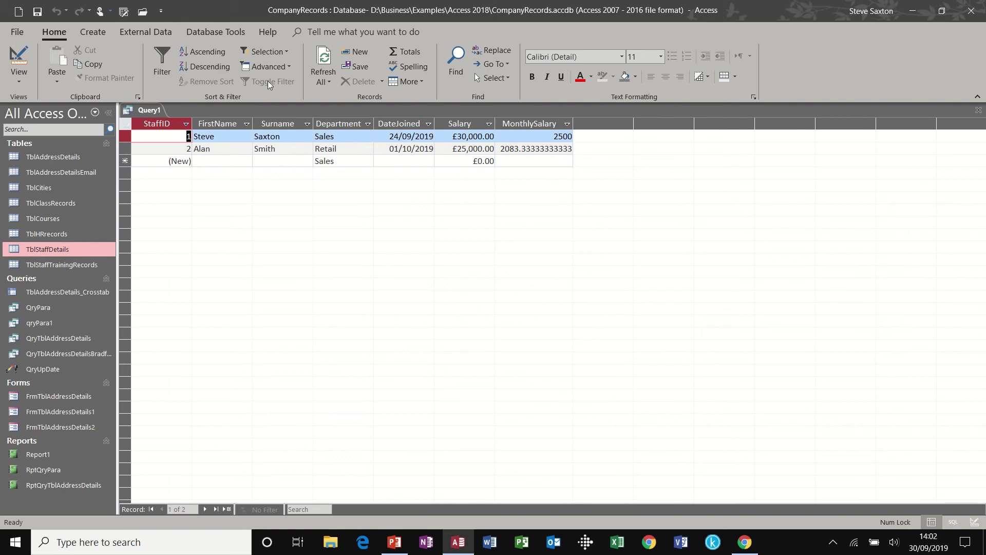
# Return to the query design and set the Format property of the MonthlySalary field to Currency.
pyautogui.click(19, 58)
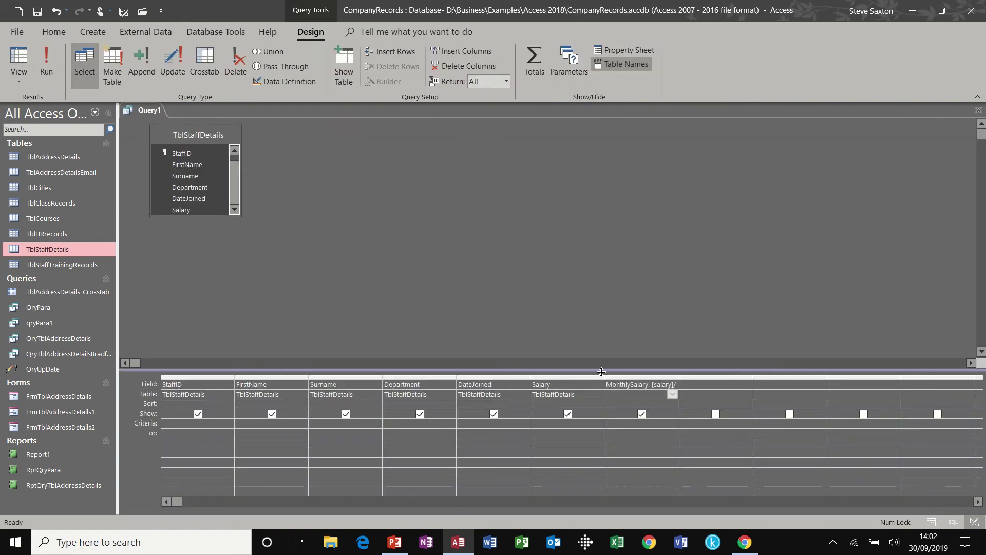
pyautogui.click(612, 384)
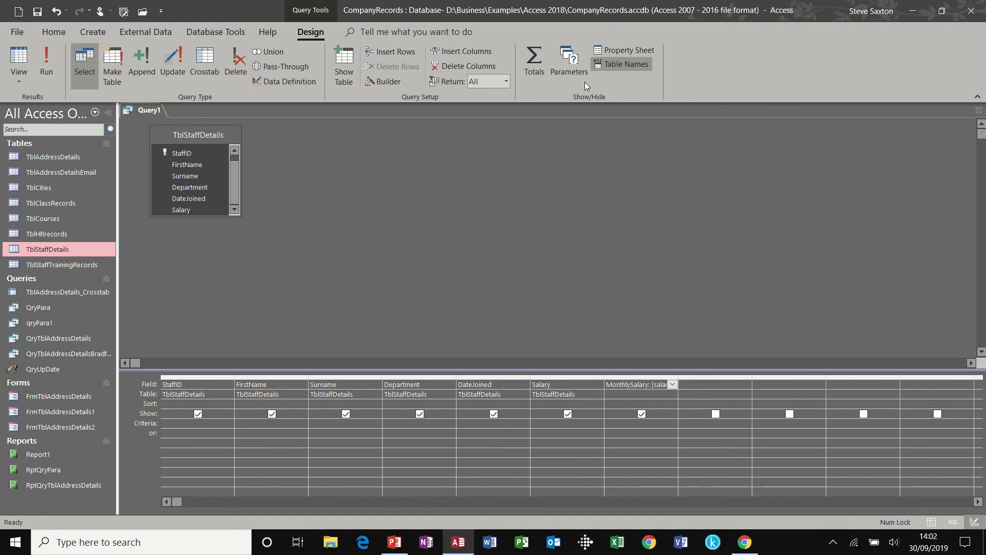
pyautogui.click(620, 52)
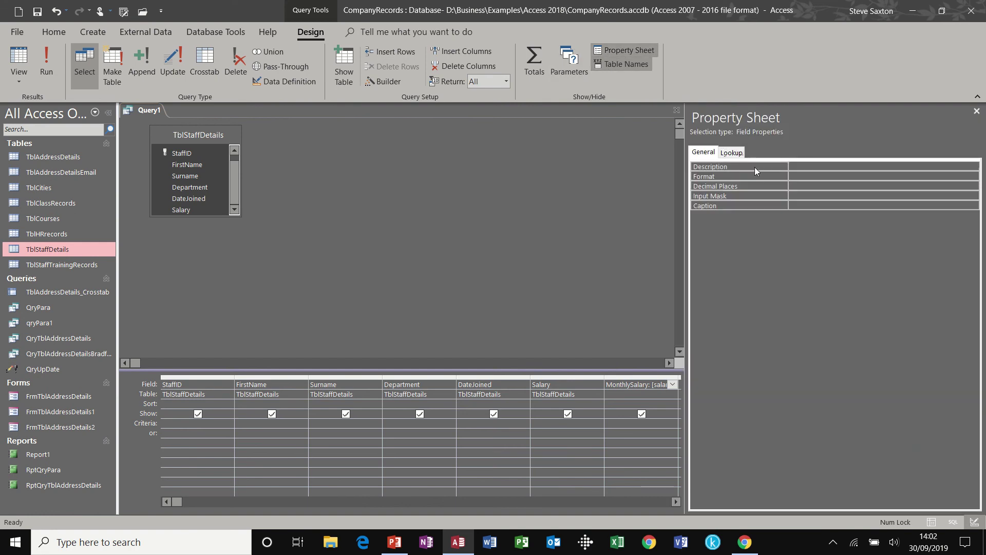
pyautogui.click(799, 175)
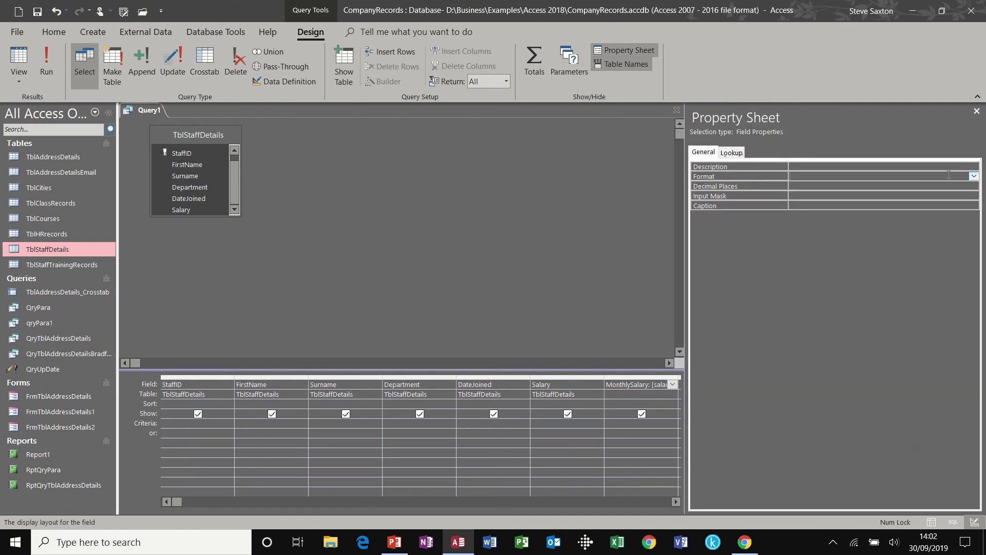
pyautogui.click(974, 176)
pyautogui.click(902, 194)
# Run the query to check the MonthlySalary formatting, and return to its design with the property sheet closed.
pyautogui.click(51, 56)
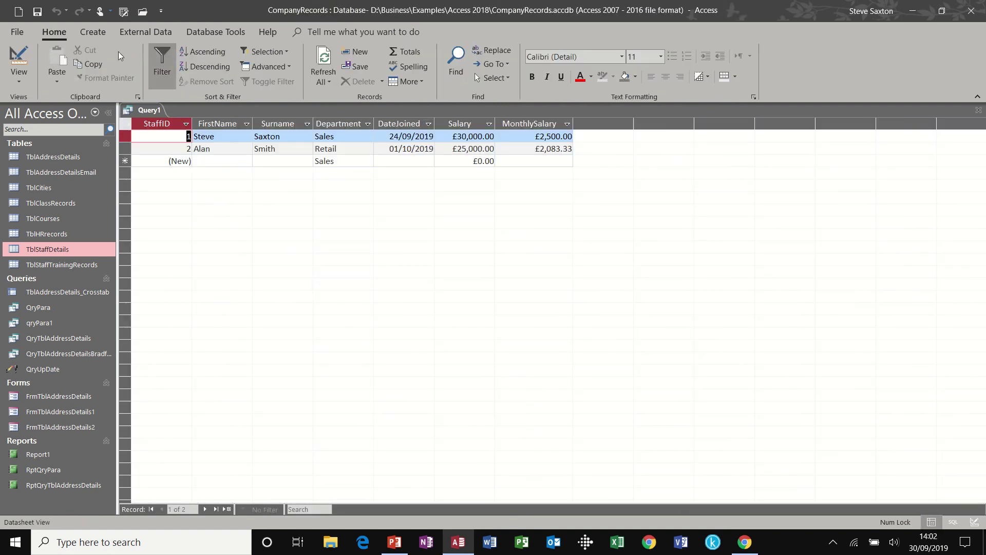
pyautogui.click(19, 59)
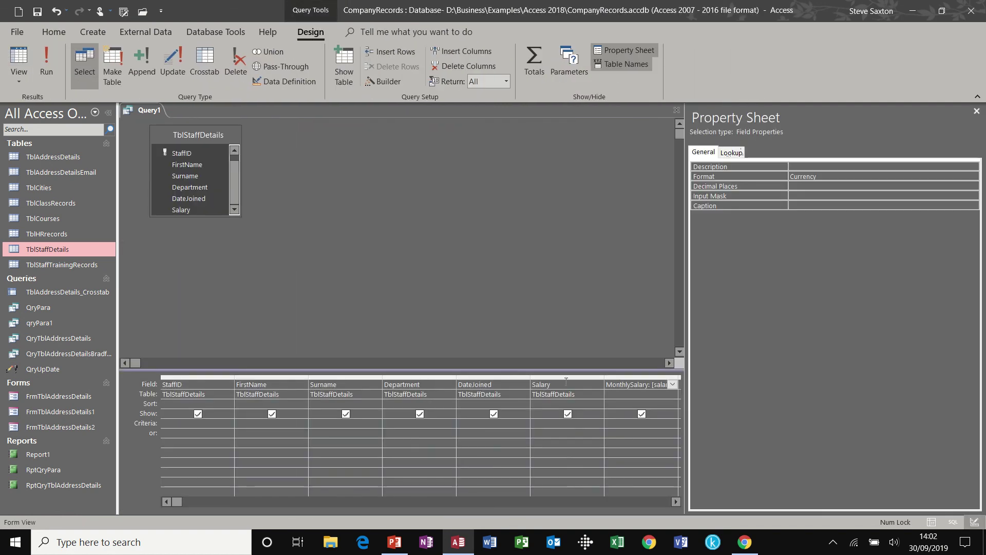
pyautogui.click(976, 111)
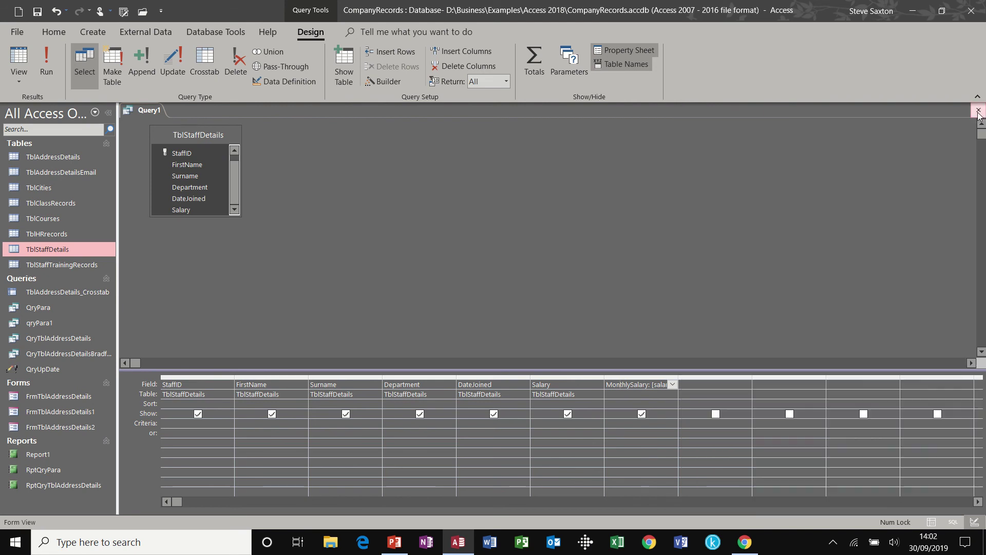
# Add the calculated field TakeHomePay:[MonthlySalary]*.77 in the empty column after MonthlySalary.
pyautogui.click(699, 384)
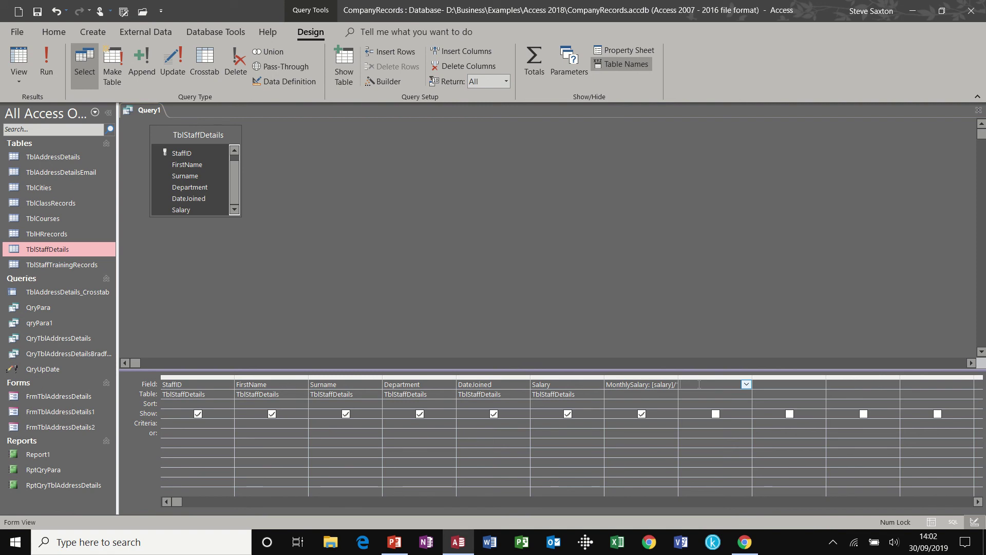
pyautogui.hotkey('shift', 'F2')
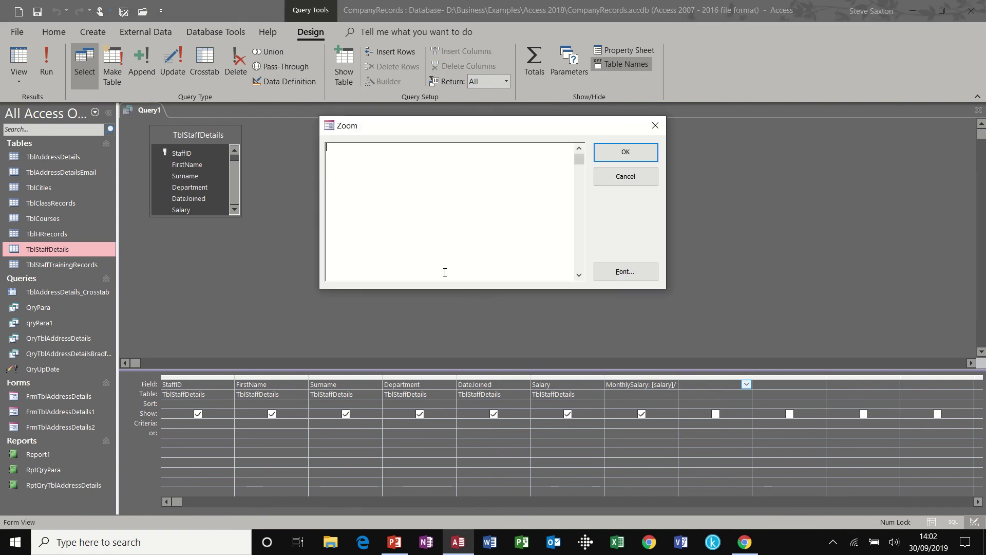
pyautogui.write('TakeHomePay:')
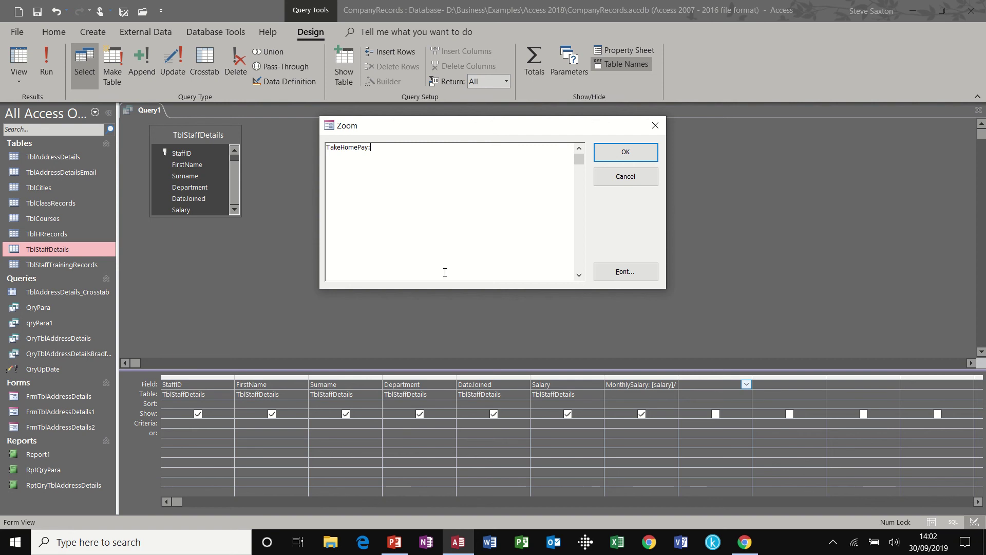
pyautogui.write('[MonthlySalary]*')
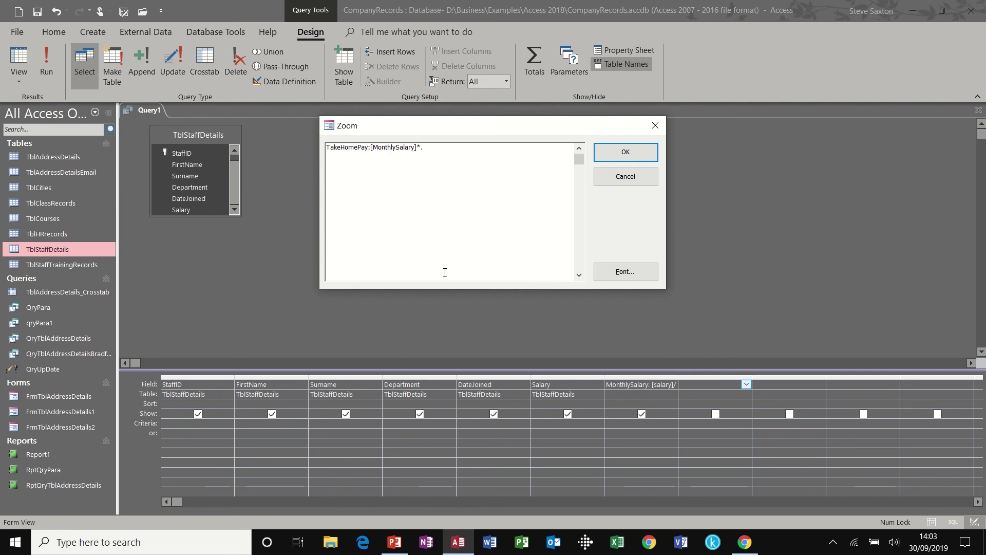
pyautogui.write('.77')
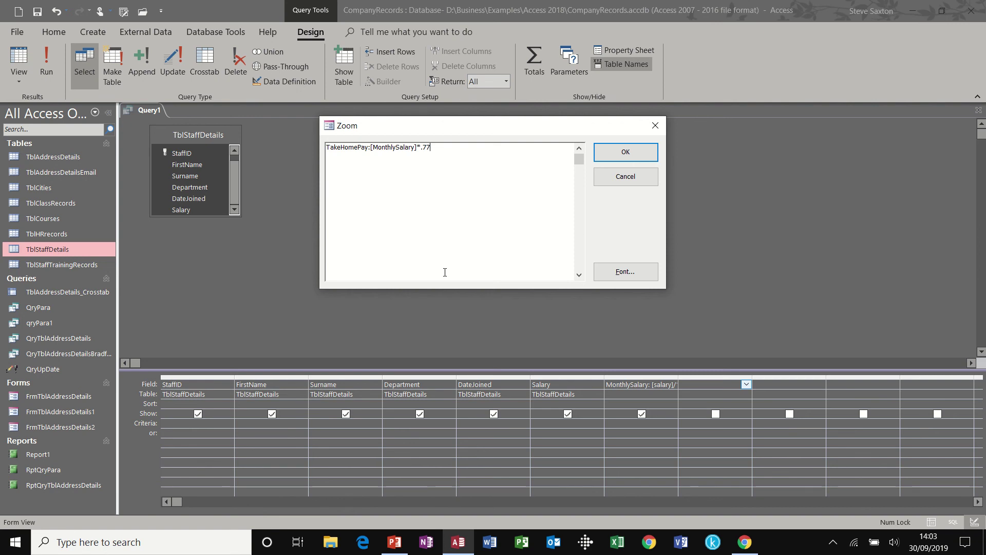
pyautogui.click(630, 154)
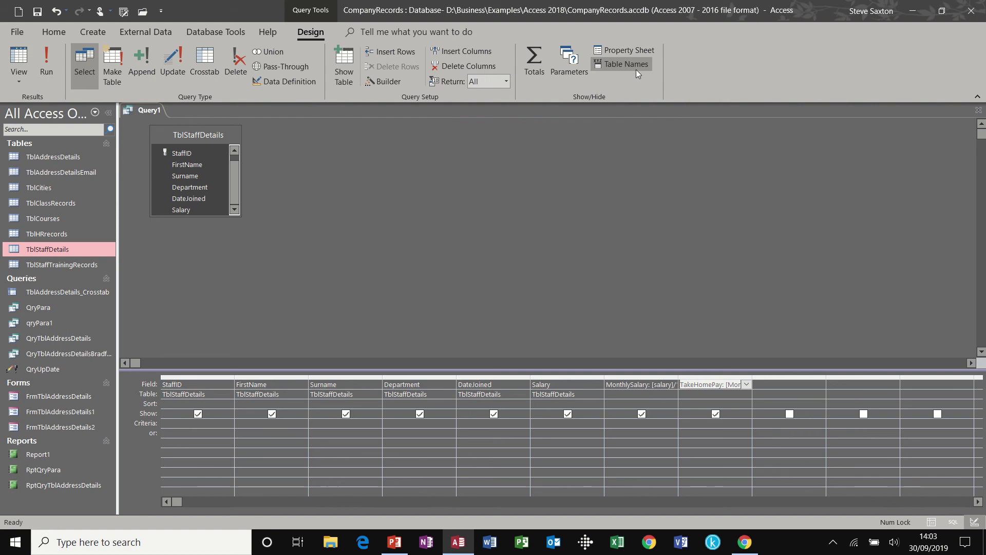
# Set the Format property of the TakeHomePay field to Currency.
pyautogui.click(636, 48)
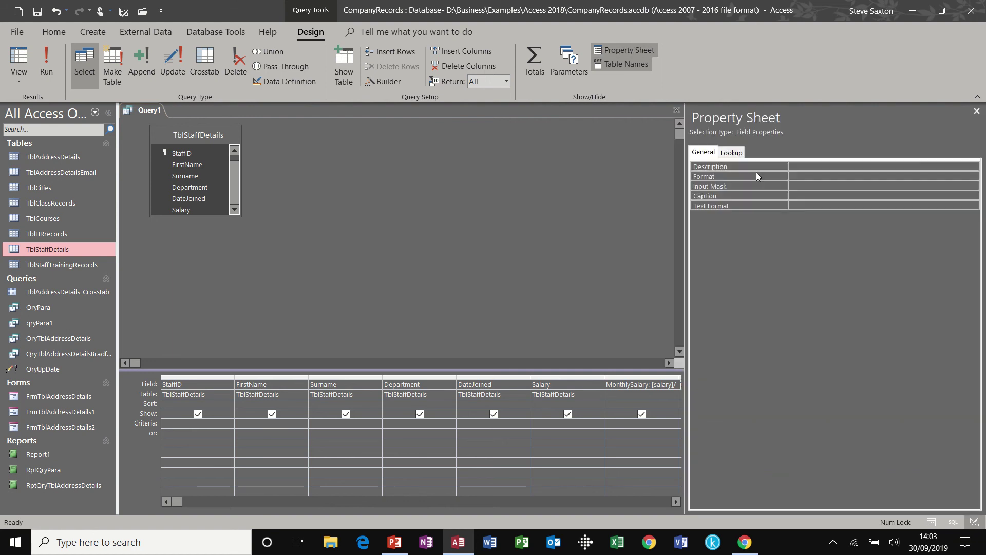
pyautogui.click(800, 177)
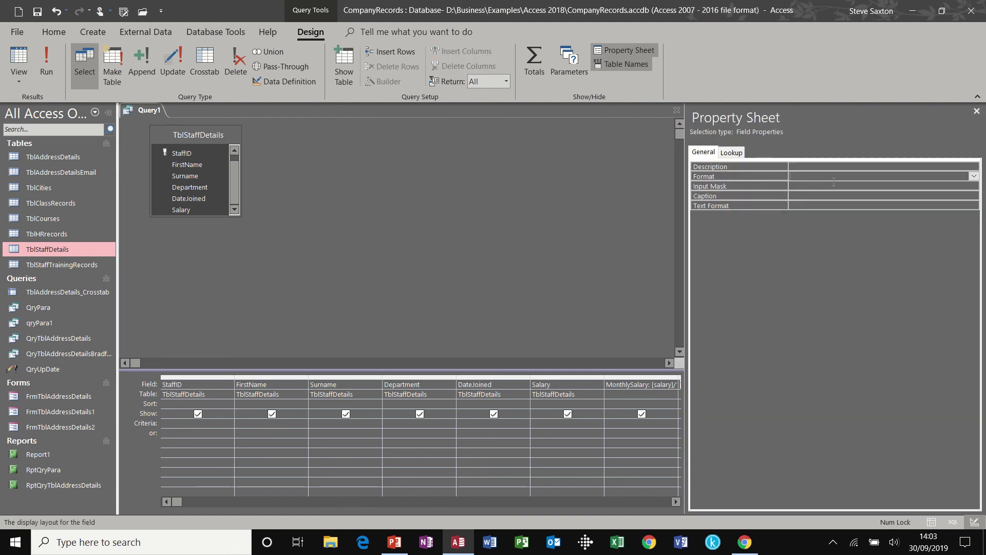
pyautogui.click(974, 176)
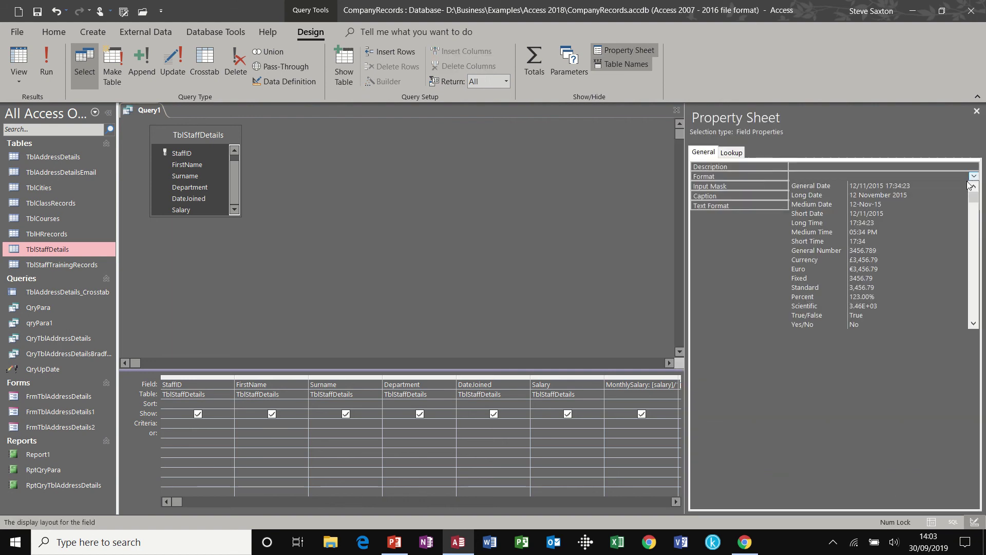
pyautogui.click(886, 259)
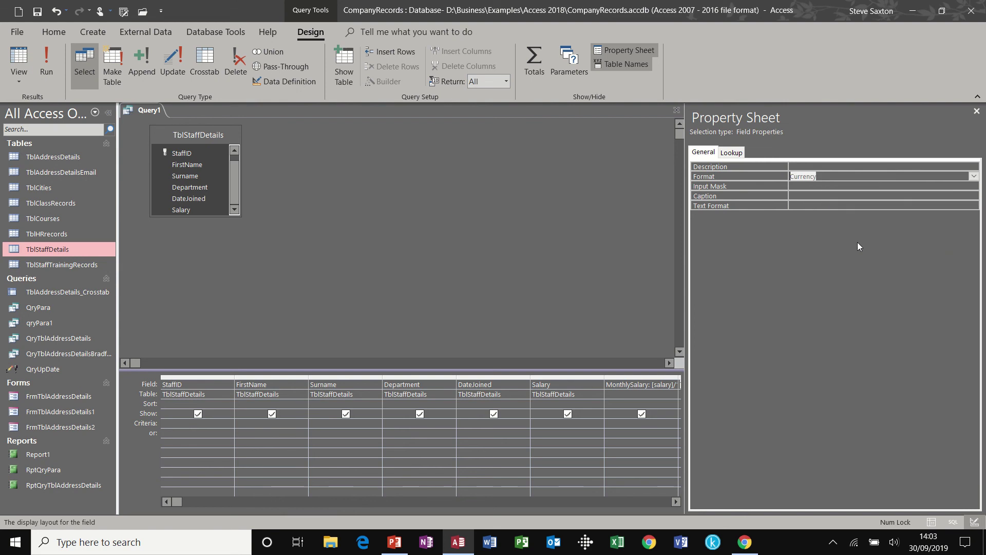
# Run the query to check the TakeHomePay values, and return to its design with the property sheet closed.
pyautogui.click(53, 70)
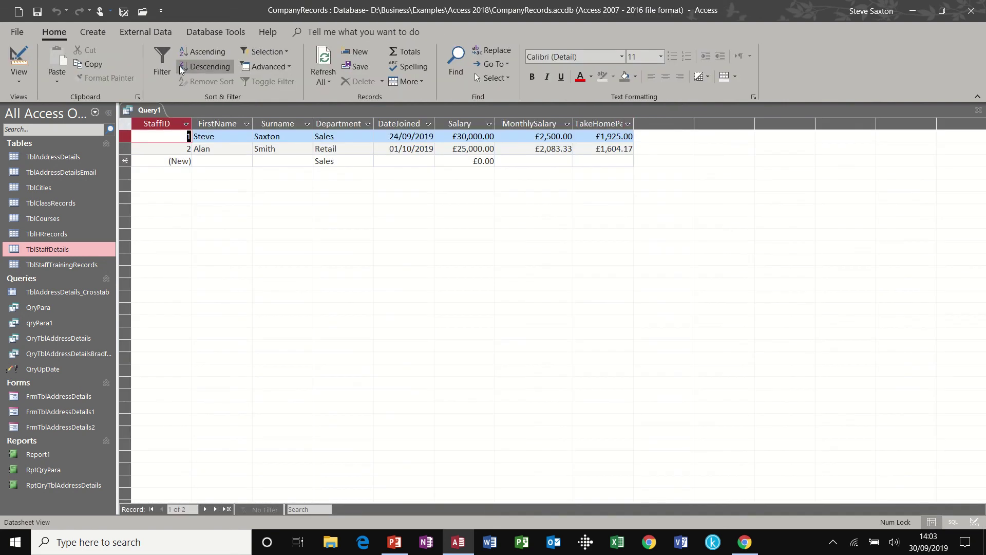
pyautogui.click(18, 57)
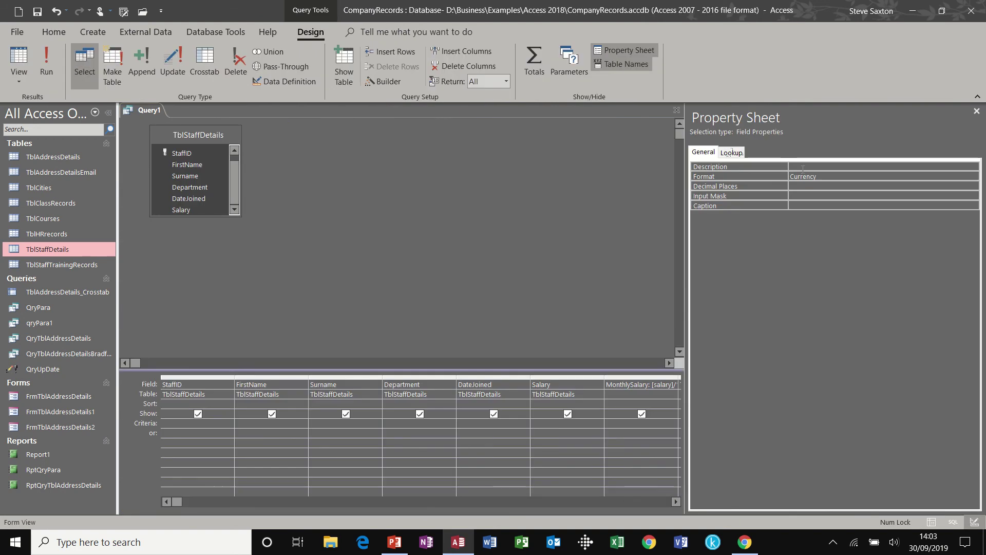
pyautogui.click(977, 111)
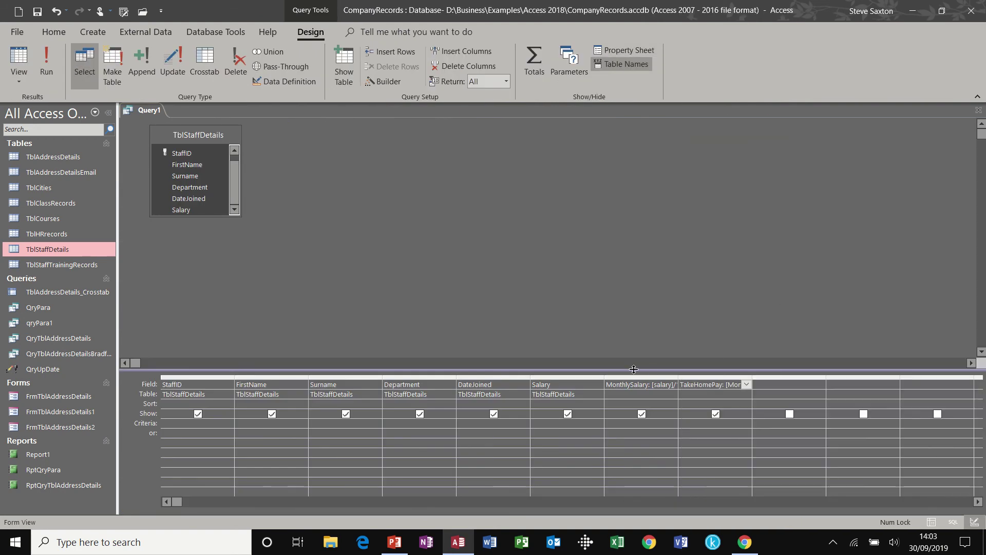